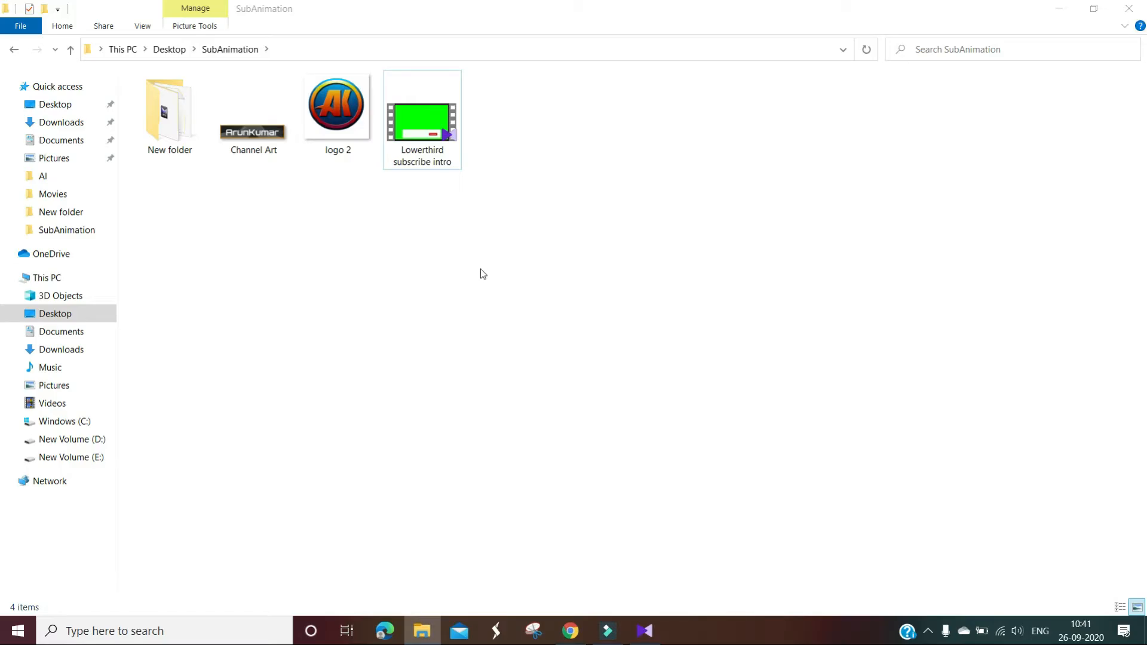
Step: Preview the Lowerthird subscribe intro video in KMPlayer and look over the logo 2 and Channel Art images in the SubAnimation folder
{"action": "left_click", "coordinate": [428, 162]}
{"action": "left_click", "coordinate": [649, 634]}
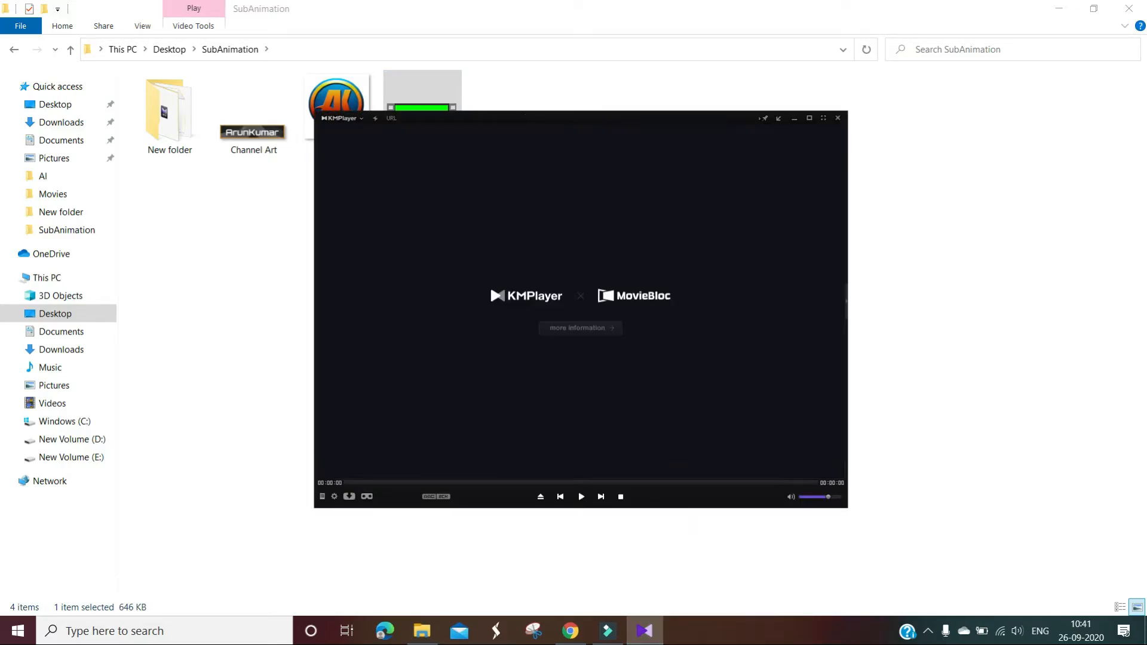
{"action": "left_click", "coordinate": [581, 496]}
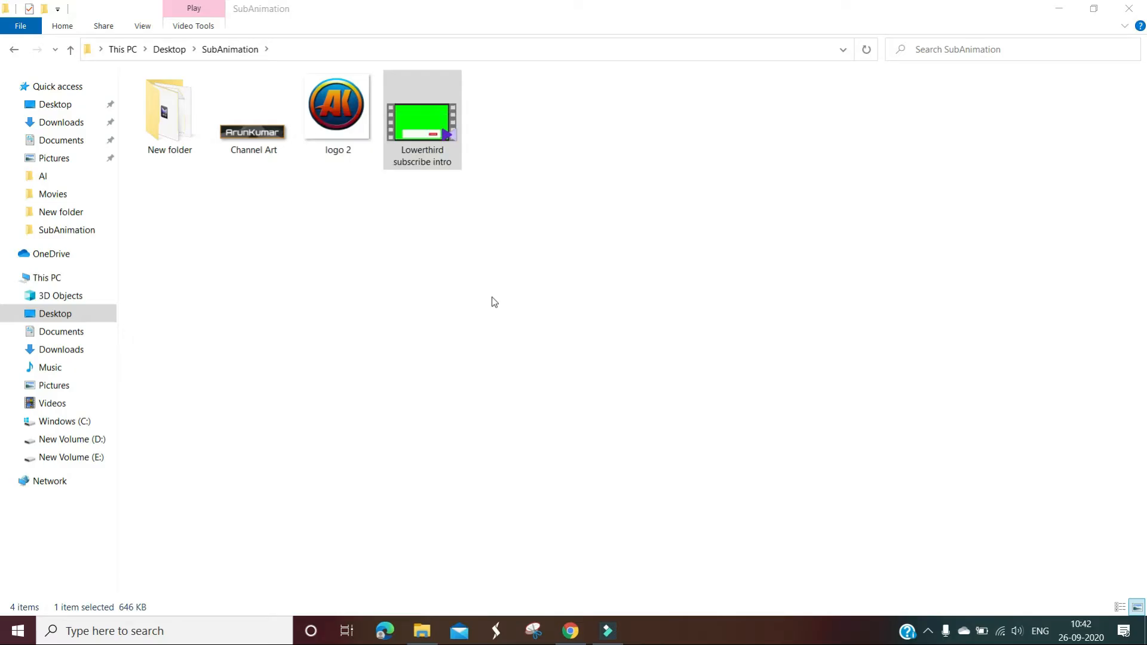
{"action": "left_click", "coordinate": [344, 133]}
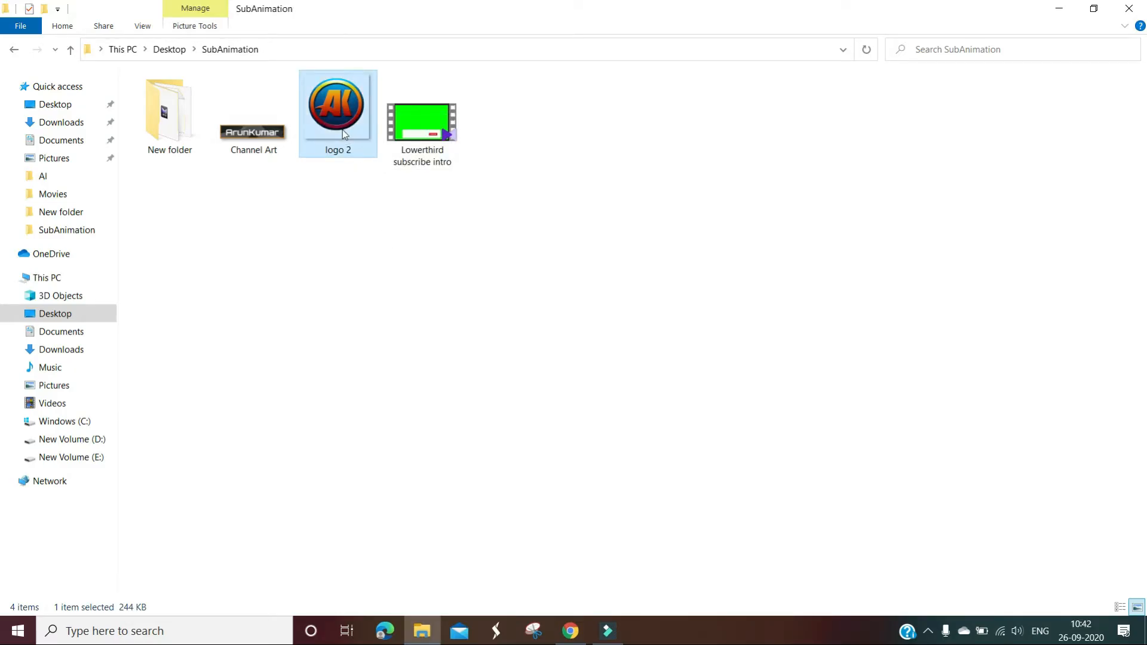
{"action": "left_click", "coordinate": [244, 139]}
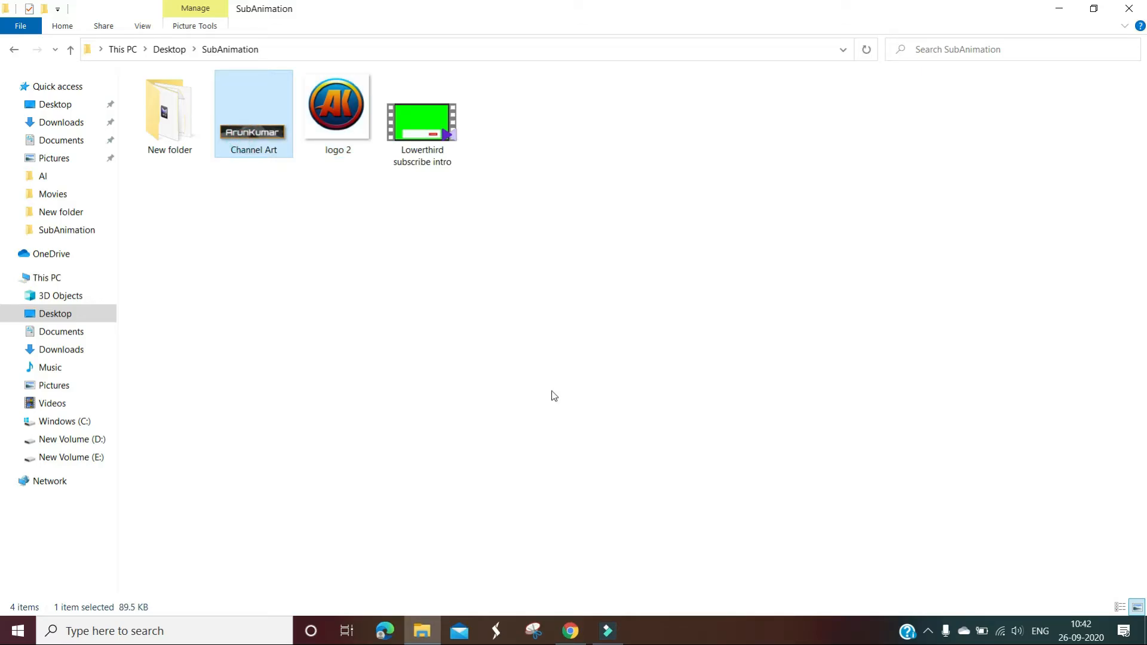
Step: Switch to Pixabay in the browser and search its videos for "subscribe animation", browsing the results
{"action": "key", "text": "alt+Tab"}
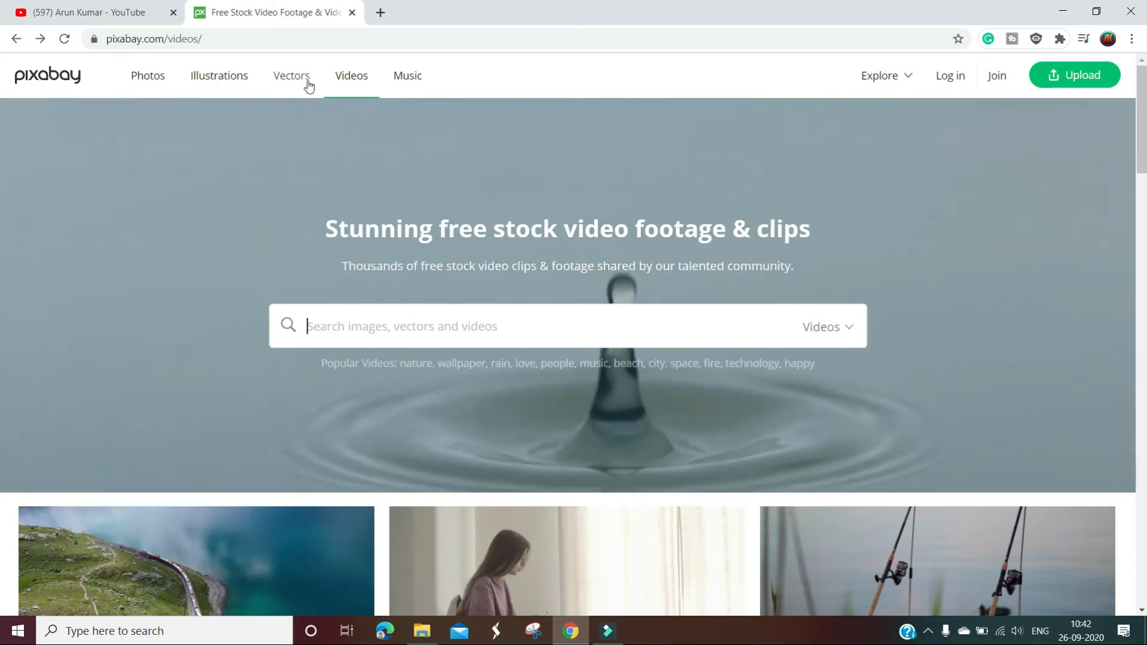
{"action": "left_click", "coordinate": [351, 78]}
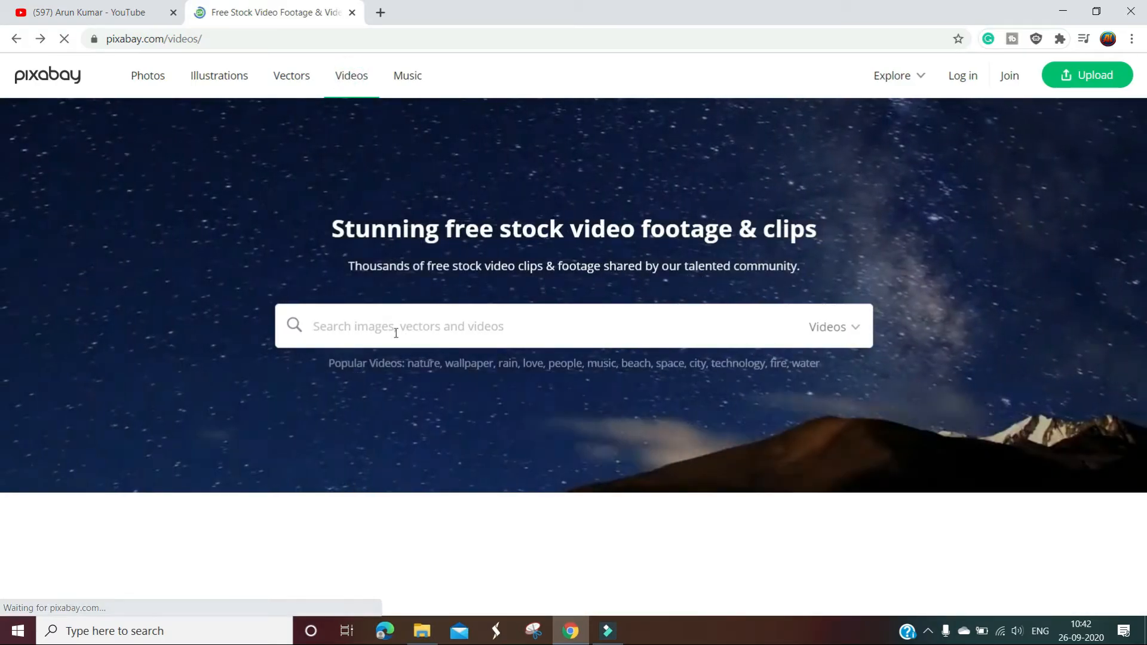
{"action": "left_click", "coordinate": [397, 325]}
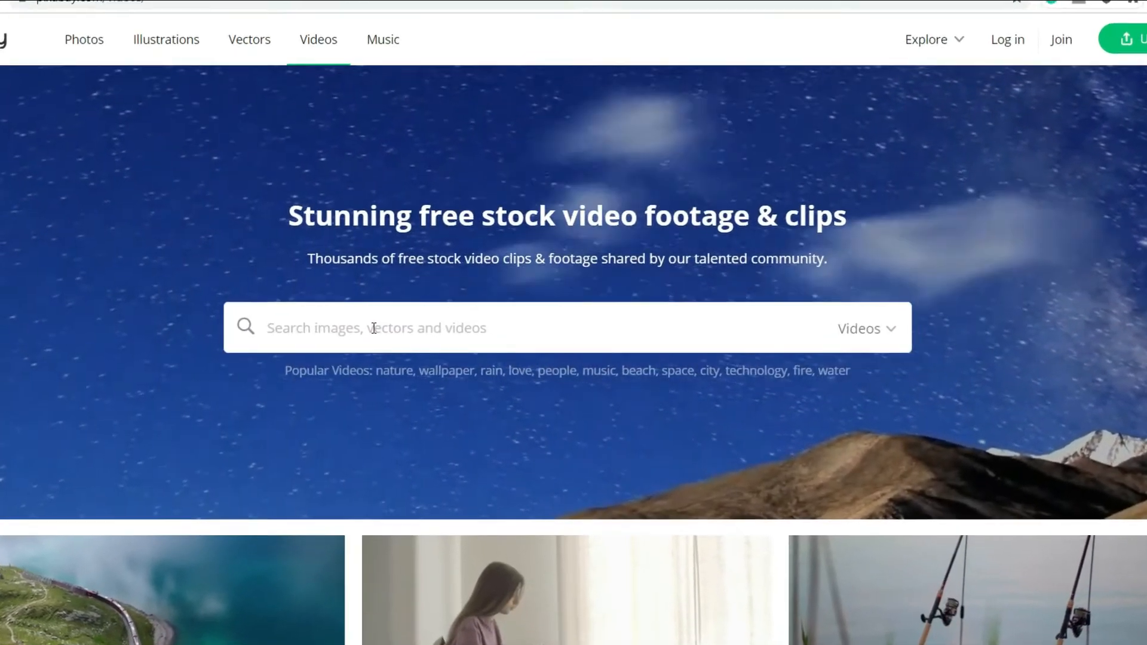
{"action": "type", "text": "subscr"}
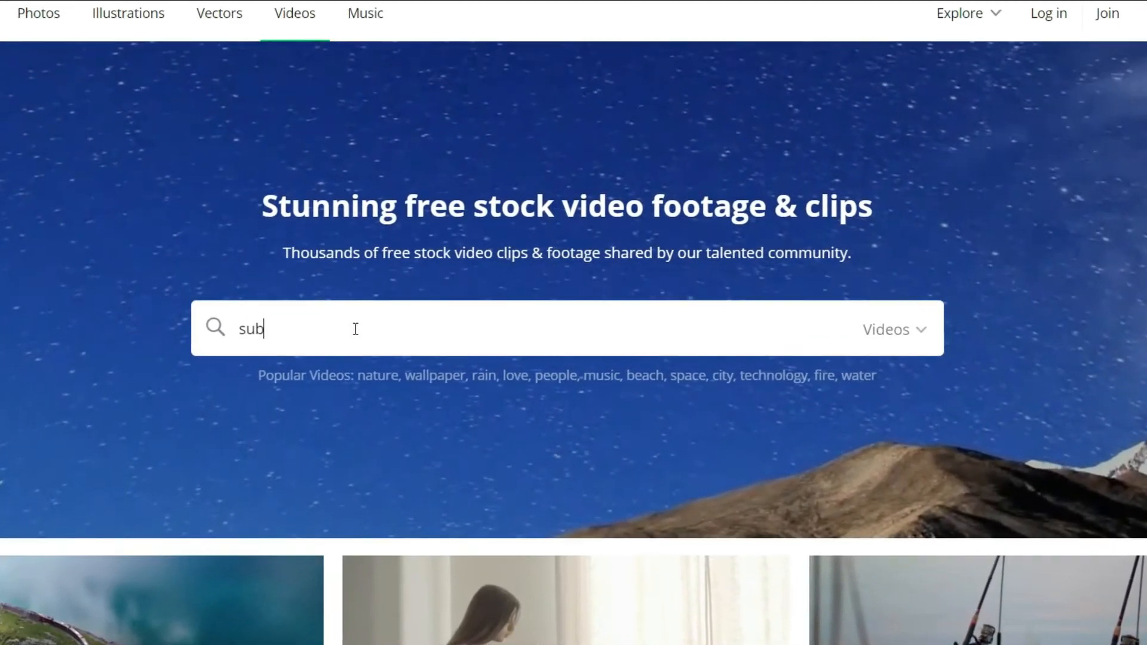
{"action": "type", "text": "ibe animati"}
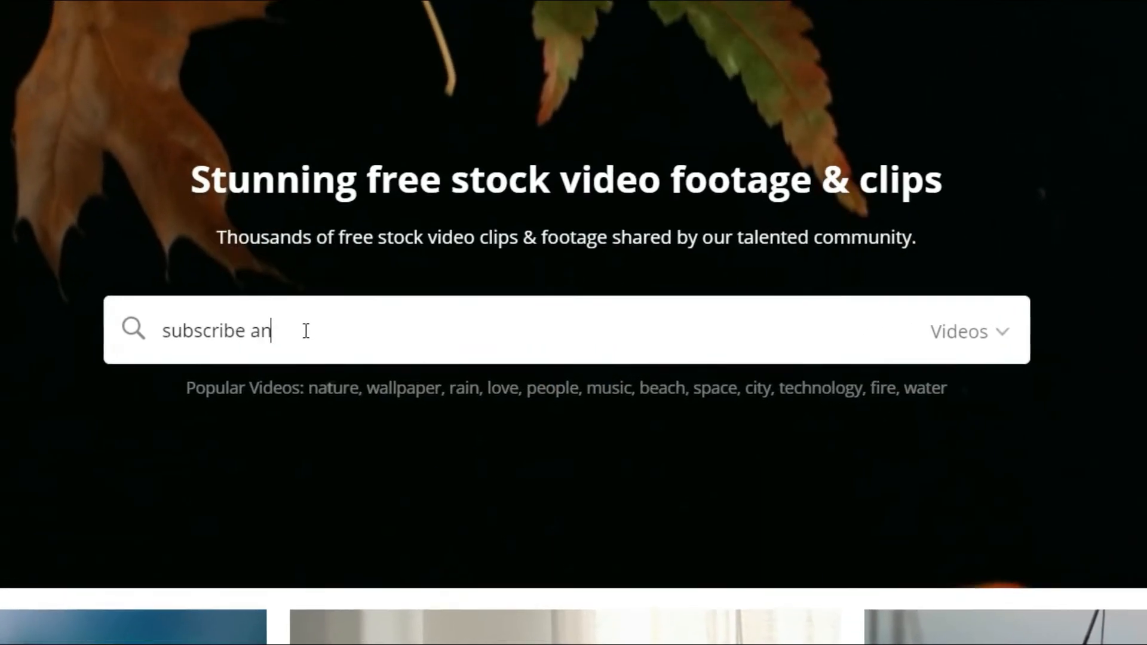
{"action": "type", "text": "on"}
{"action": "key", "text": "Return"}
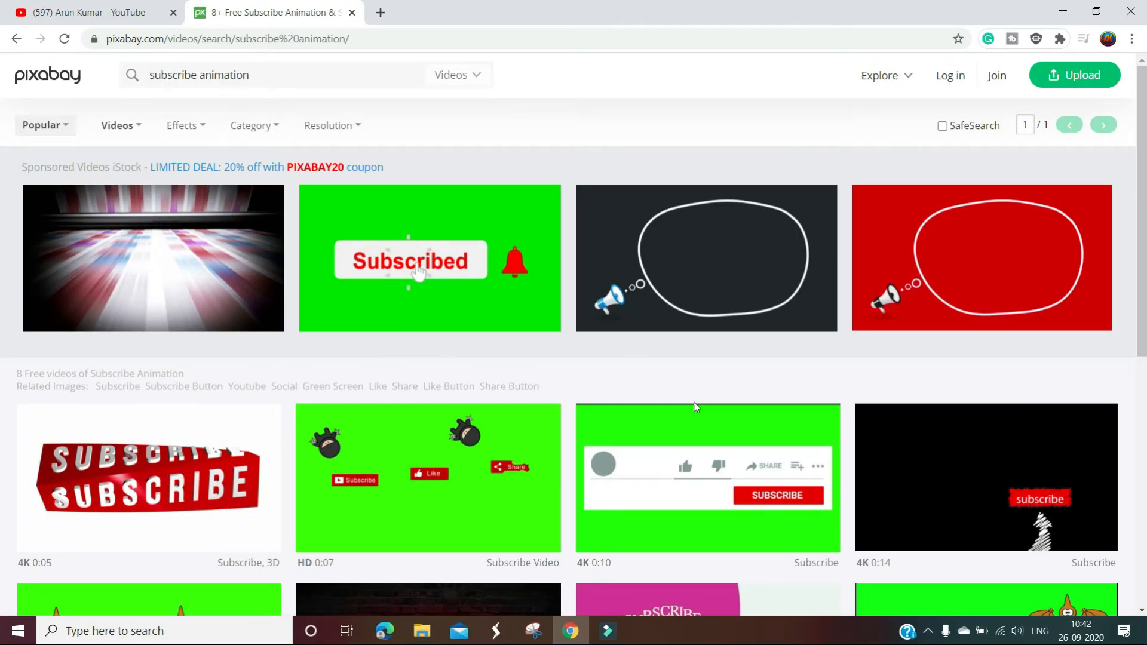
{"action": "scroll", "coordinate": [752, 439], "scroll_direction": "down", "scroll_amount": 1}
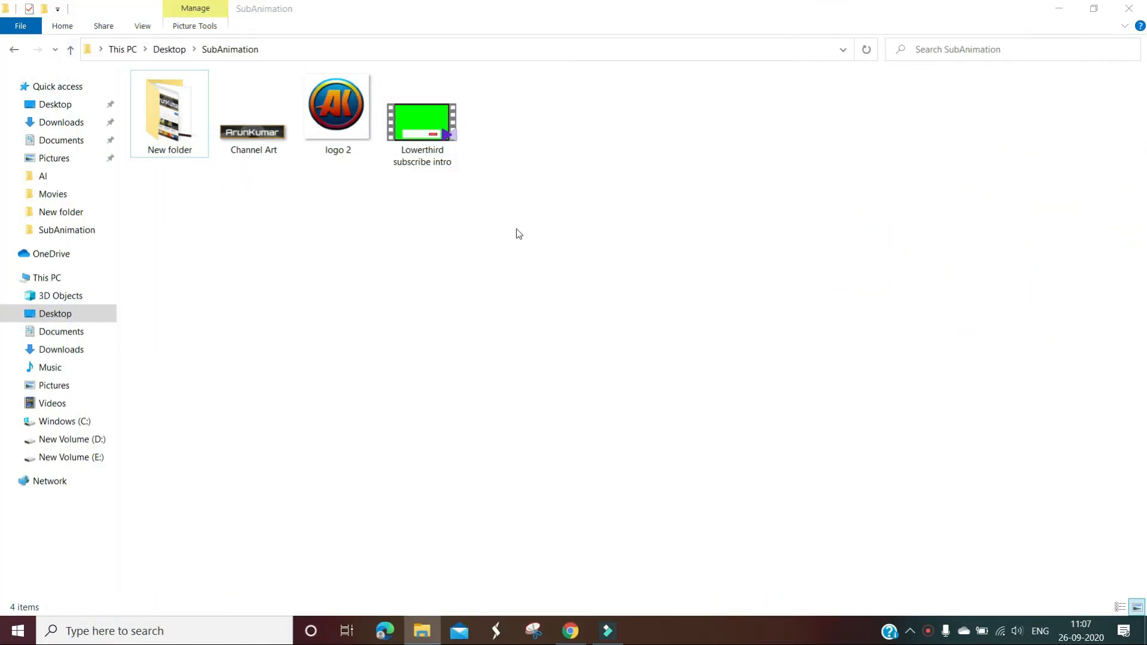
Step: Switch to Filmora9 and import Channel Art, logo 2 and Lowerthird subscribe intro into the project media
{"action": "left_click_drag", "start_coordinate": [517, 111], "coordinate": [244, 223]}
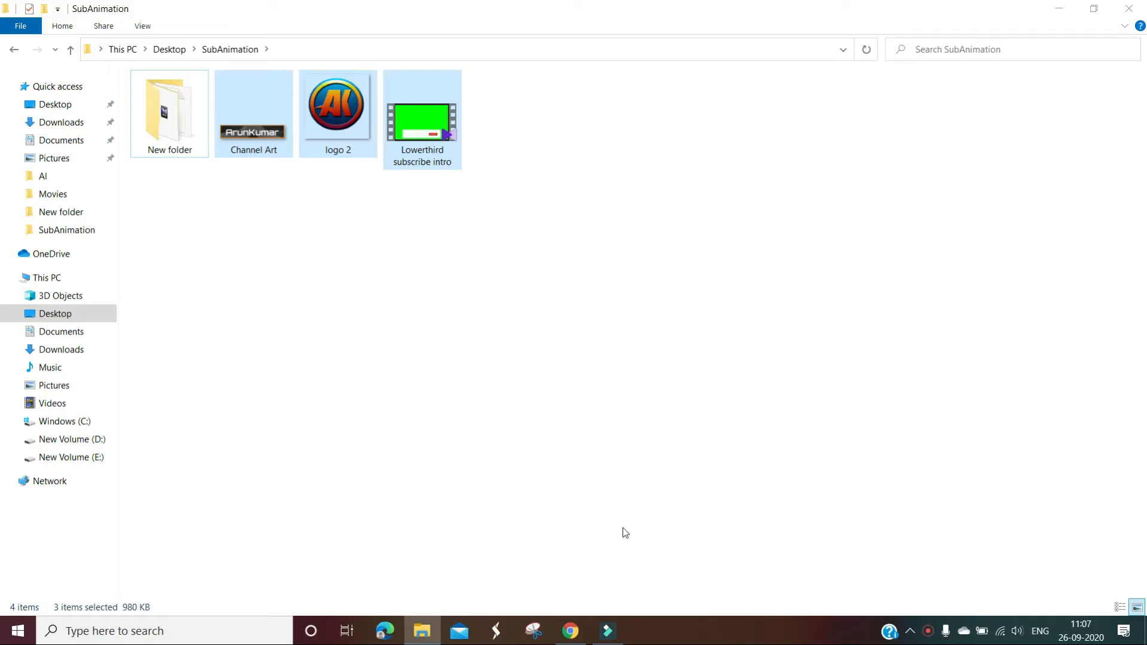
{"action": "left_click", "coordinate": [611, 637]}
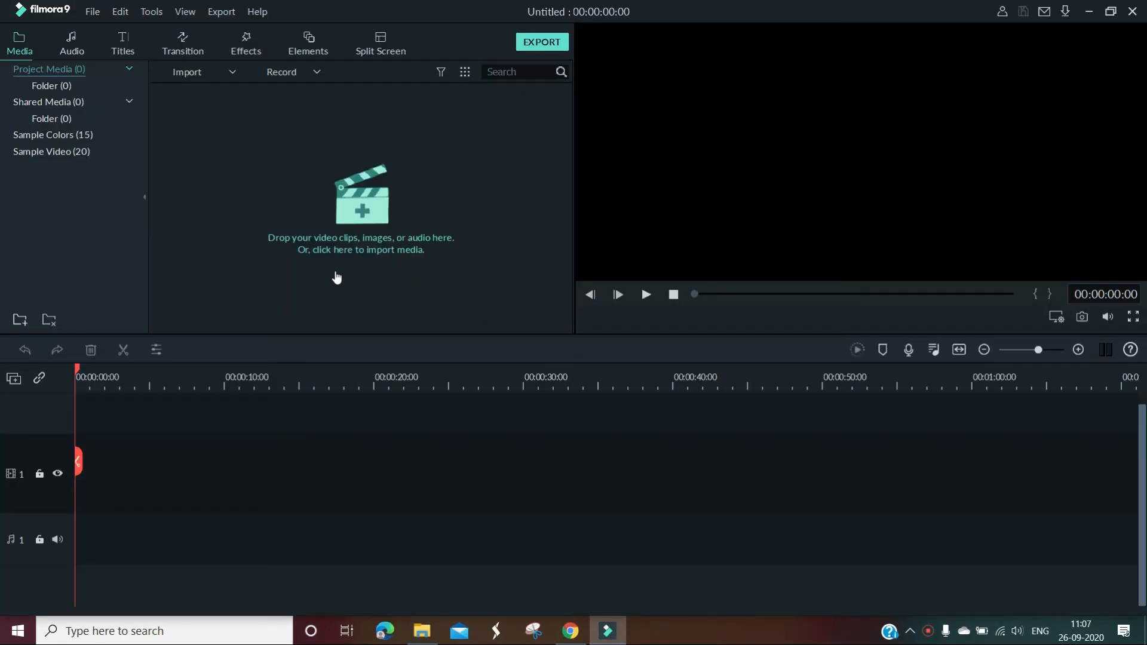
{"action": "left_click", "coordinate": [260, 141]}
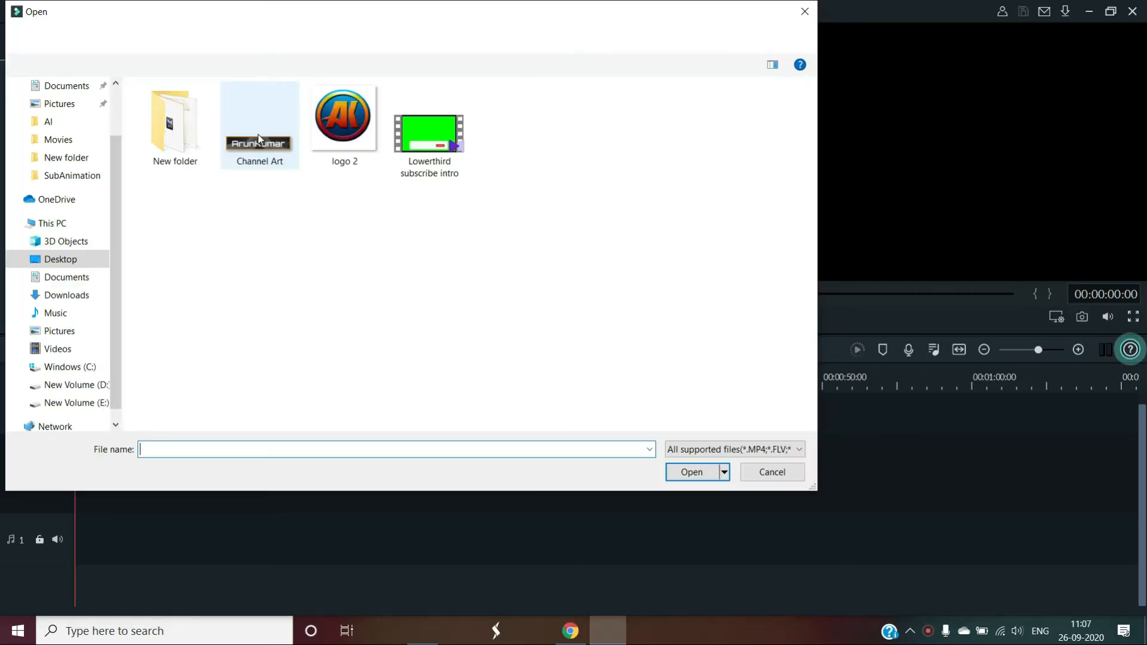
{"action": "left_click_drag", "start_coordinate": [282, 215], "coordinate": [562, 60]}
{"action": "left_click", "coordinate": [692, 473]}
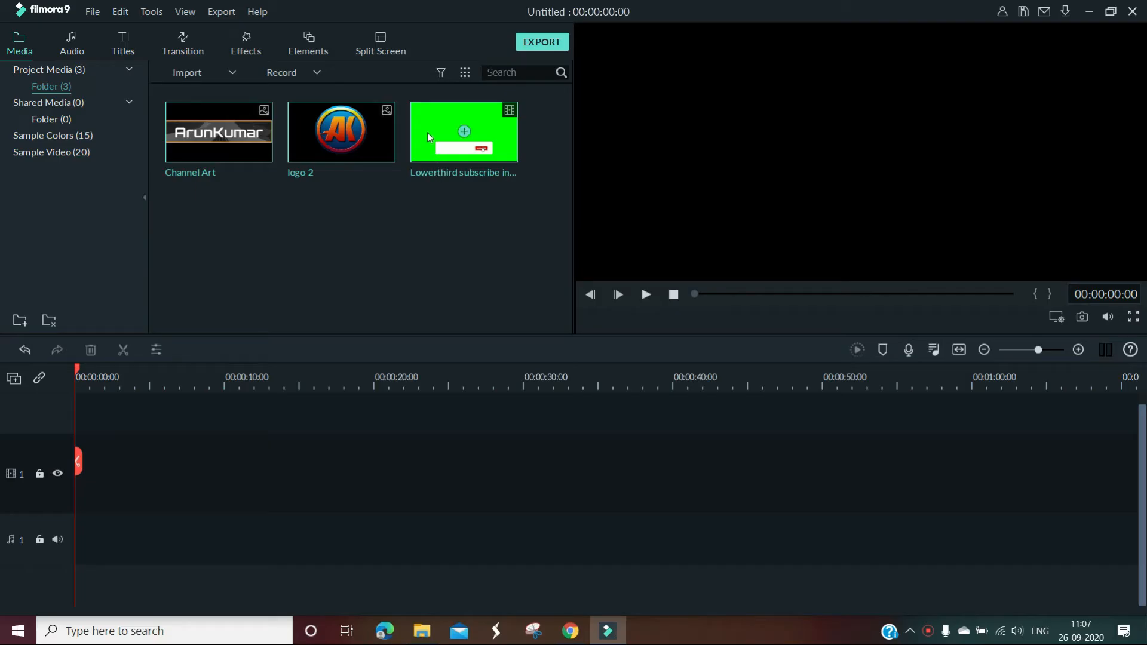
Step: Place the Lowerthird subscribe intro clip at the start of video track 1, matching the project to 1920 x 1080 30fps, and play it
{"action": "left_click_drag", "start_coordinate": [429, 139], "coordinate": [415, 213]}
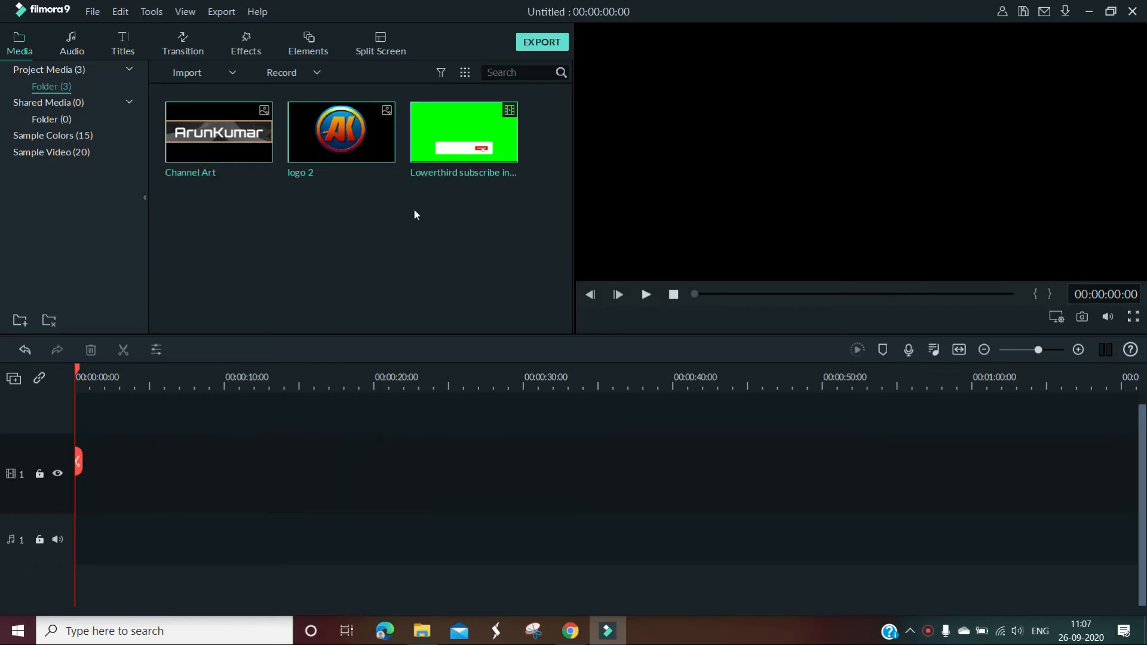
{"action": "left_click", "coordinate": [436, 154]}
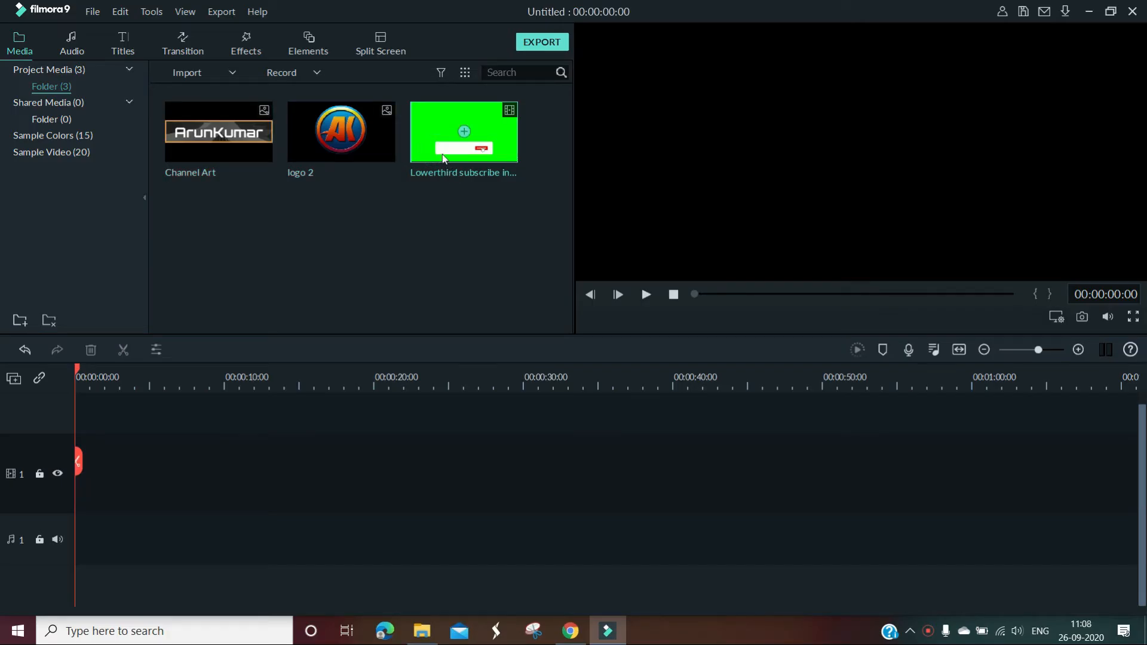
{"action": "left_click_drag", "start_coordinate": [429, 142], "coordinate": [128, 467]}
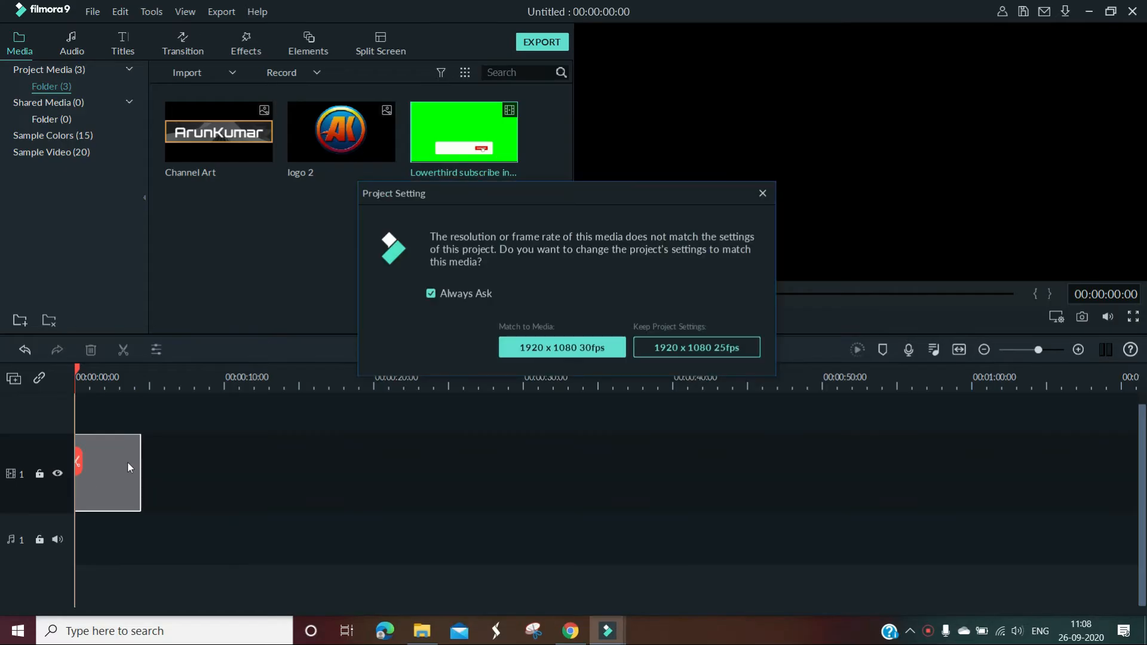
{"action": "left_click", "coordinate": [582, 353]}
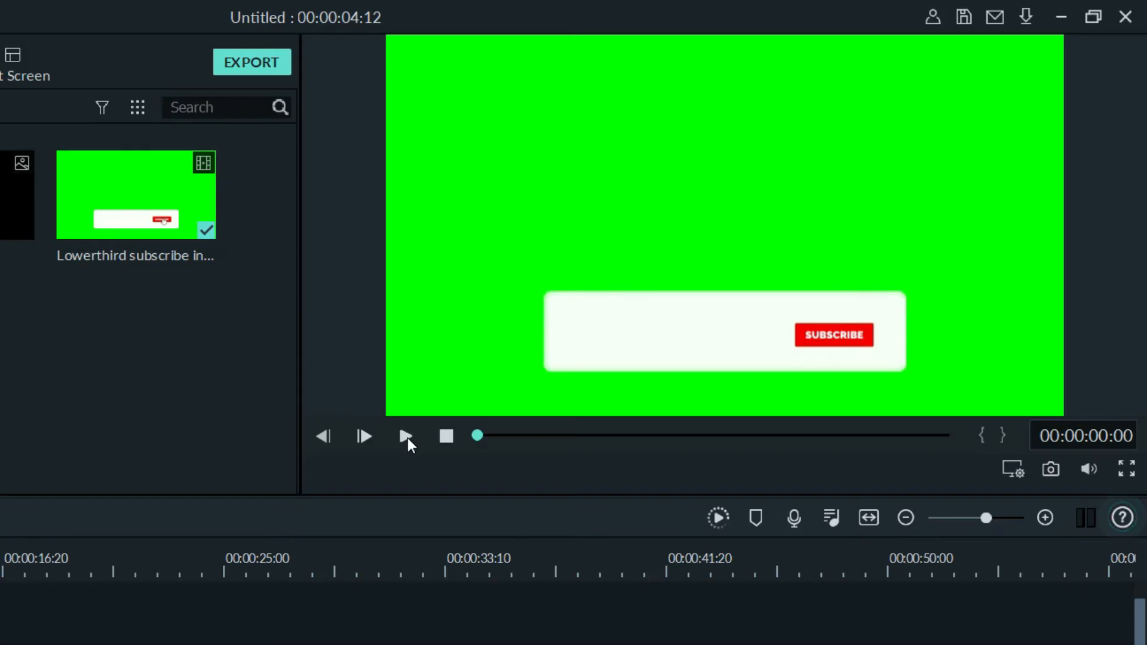
{"action": "left_click", "coordinate": [405, 436]}
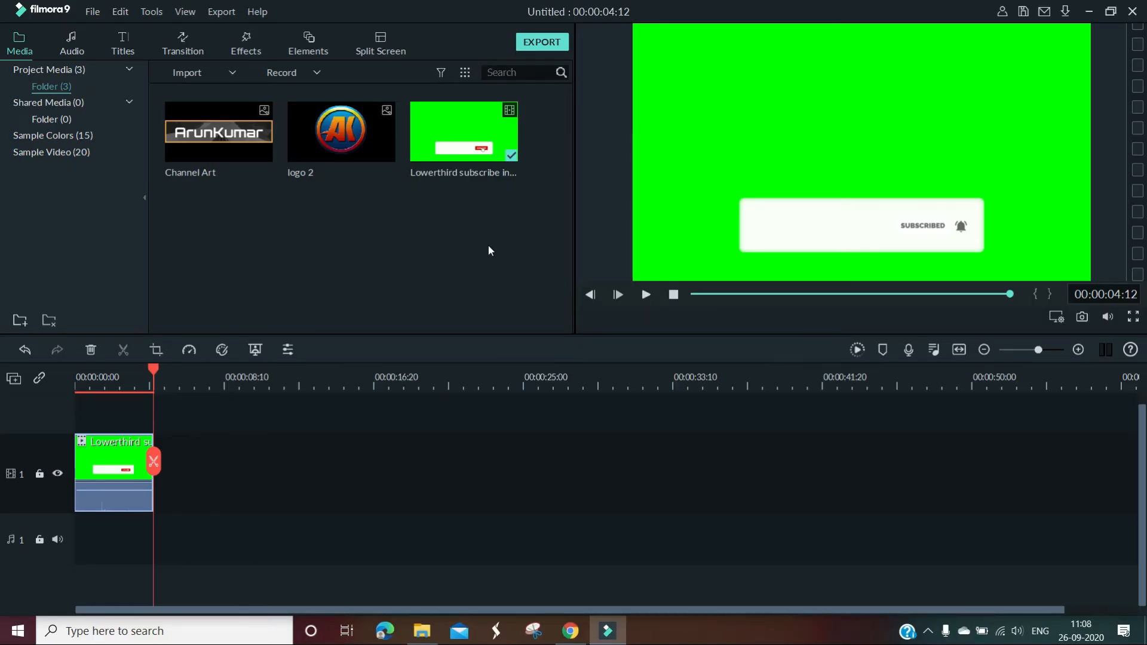
Step: Add logo 2 at the start of a second video track and trim it to end with the green-screen clip
{"action": "left_click", "coordinate": [315, 141]}
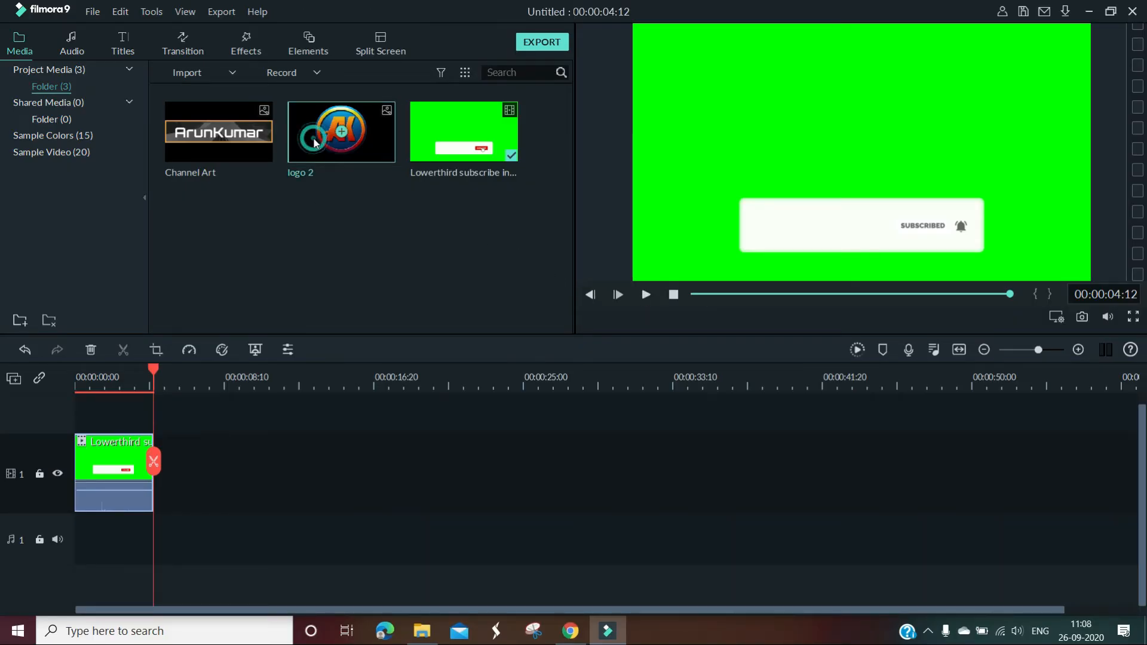
{"action": "left_click_drag", "start_coordinate": [308, 134], "coordinate": [71, 419]}
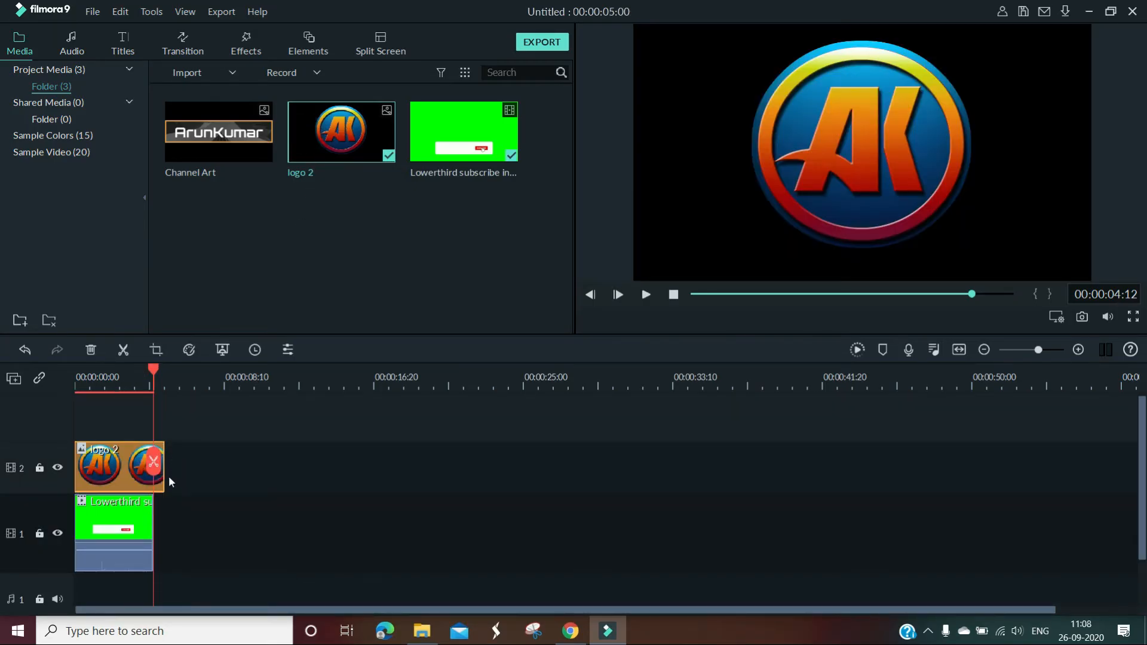
{"action": "left_click_drag", "start_coordinate": [164, 475], "coordinate": [153, 475]}
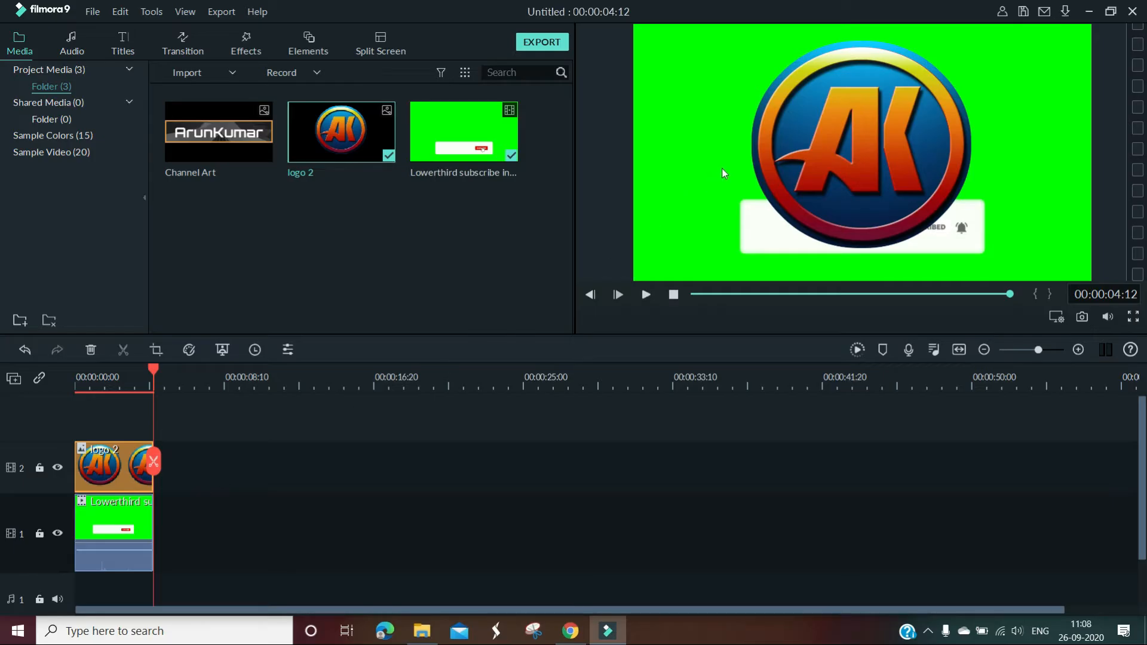
Step: Shrink the logo in the preview and position it at the left end of the white subscribe bar
{"action": "left_click", "coordinate": [891, 141]}
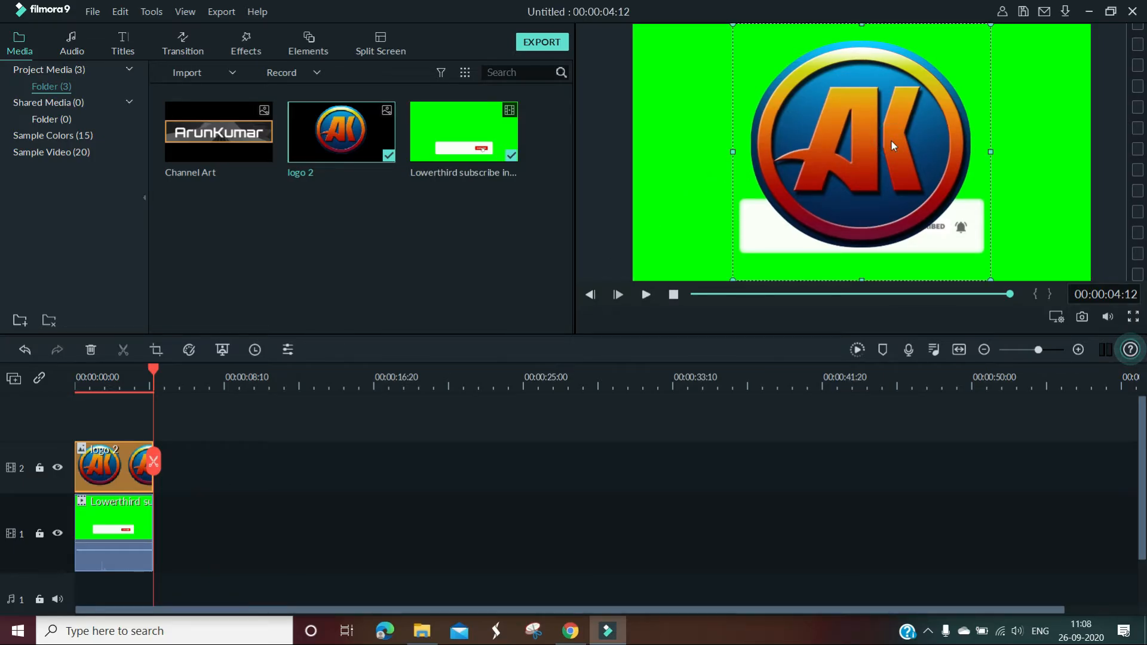
{"action": "left_click_drag", "start_coordinate": [990, 279], "coordinate": [775, 233]}
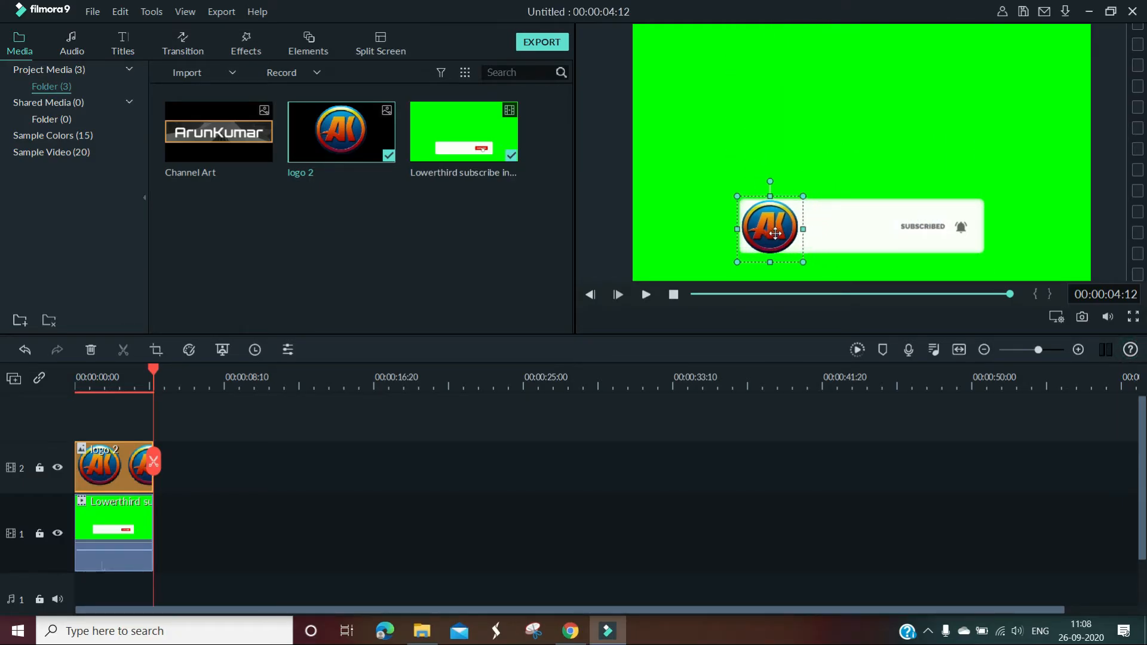
{"action": "left_click", "coordinate": [806, 127]}
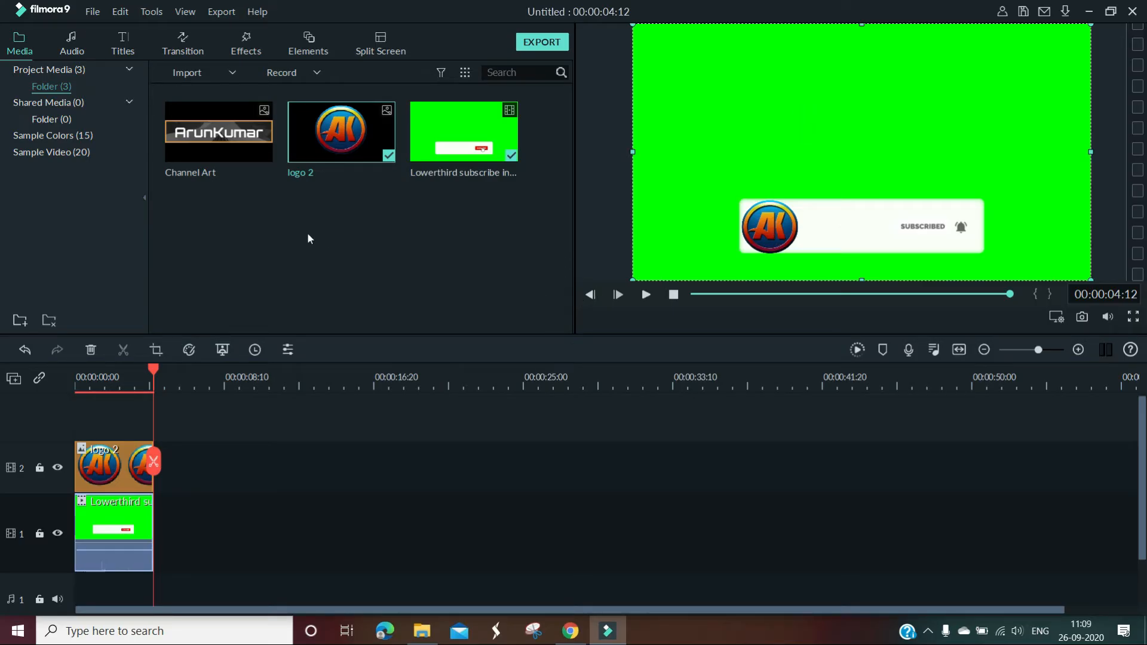
Step: Add Channel Art at the start of a third video track and trim it to end with the green-screen clip
{"action": "left_click_drag", "start_coordinate": [244, 144], "coordinate": [111, 424]}
{"action": "left_click_drag", "start_coordinate": [75, 421], "coordinate": [76, 424]}
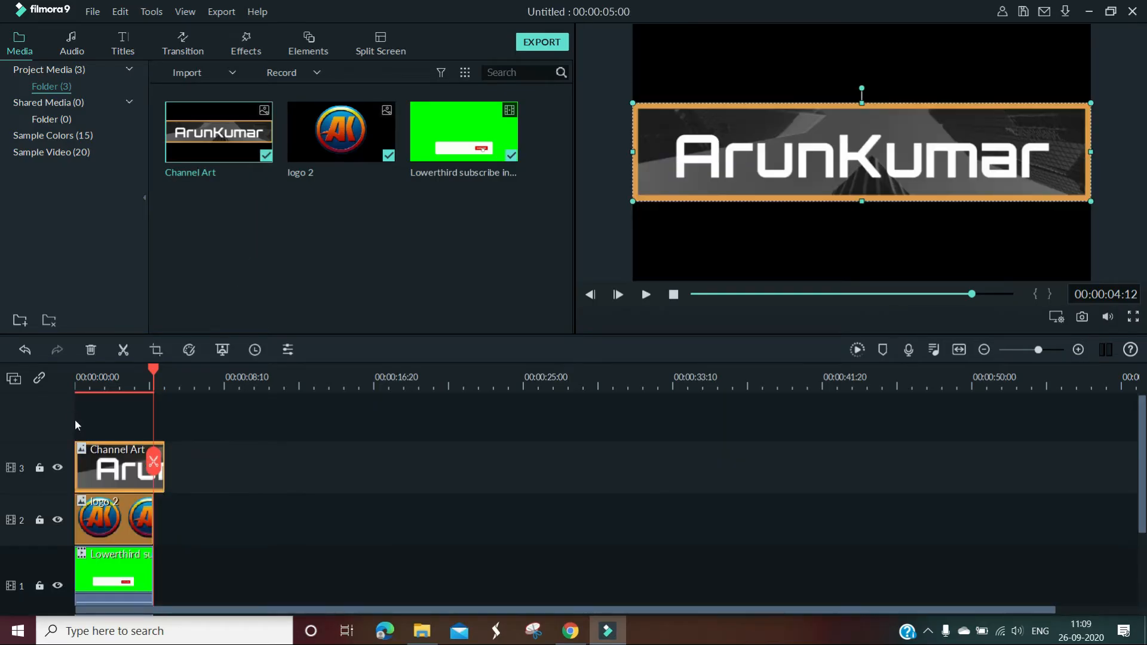
{"action": "left_click_drag", "start_coordinate": [165, 470], "coordinate": [153, 470]}
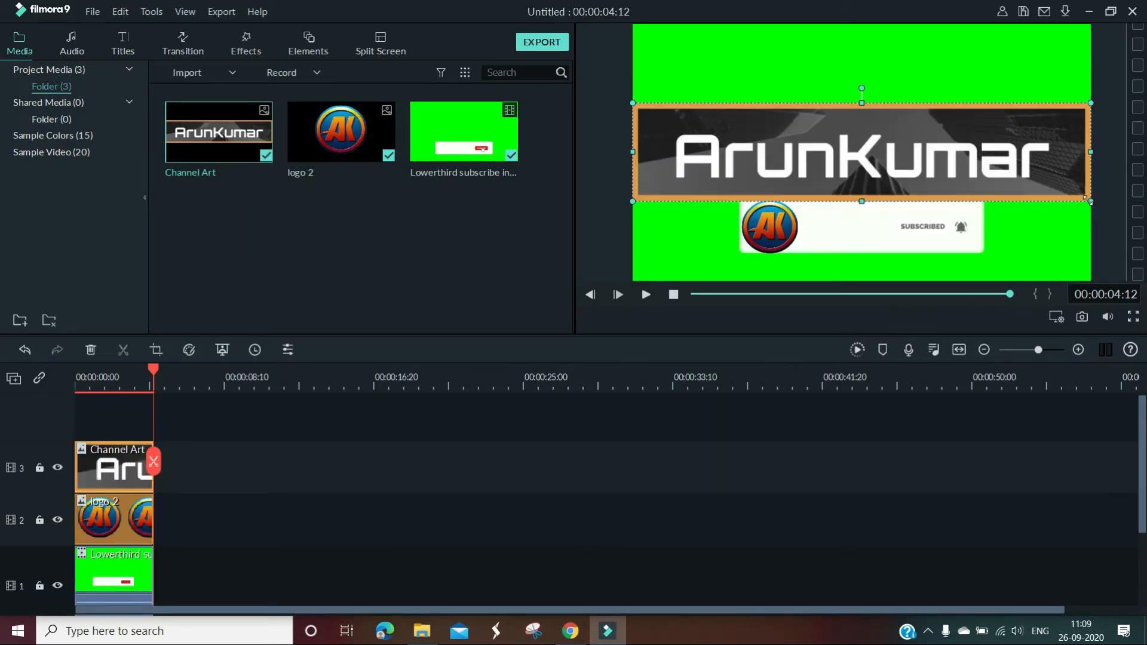
Step: Shrink the Channel Art banner to fit the white bar between the logo and the subscribe button, and play the animation from the start
{"action": "left_click_drag", "start_coordinate": [1090, 201], "coordinate": [896, 226]}
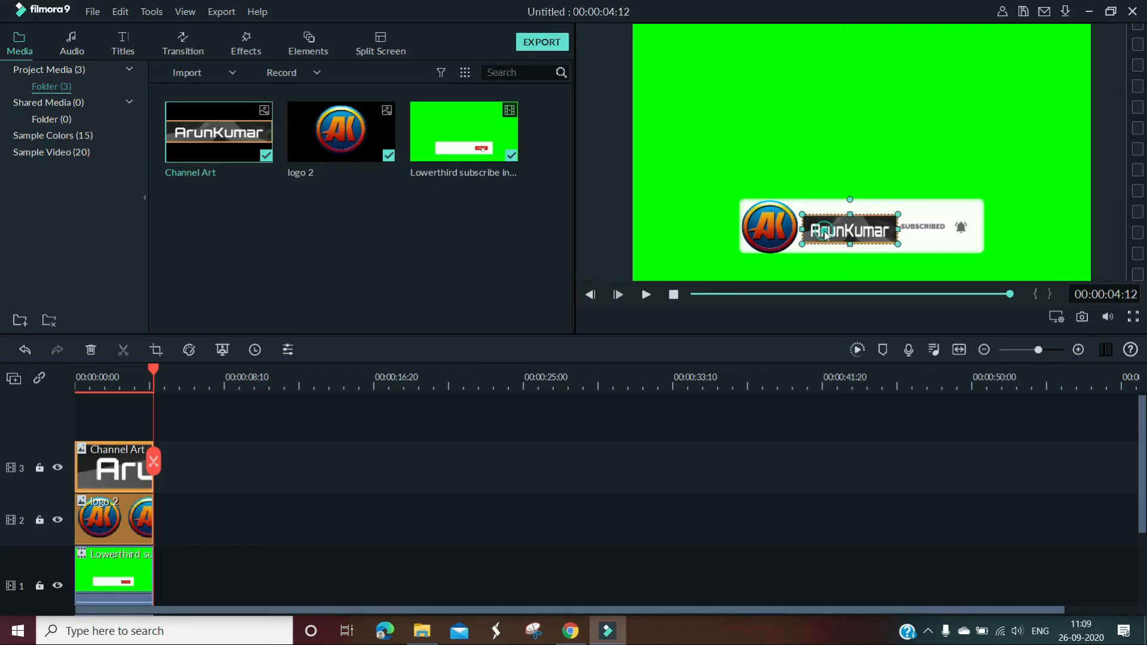
{"action": "left_click", "coordinate": [858, 147]}
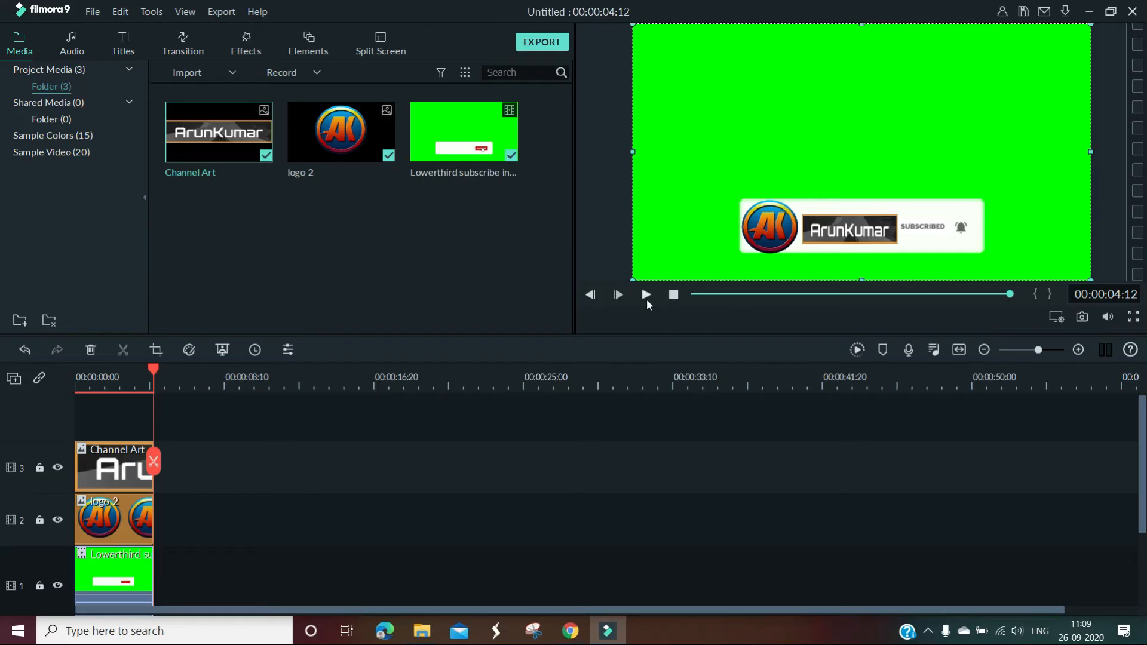
{"action": "left_click_drag", "start_coordinate": [153, 372], "coordinate": [37, 387]}
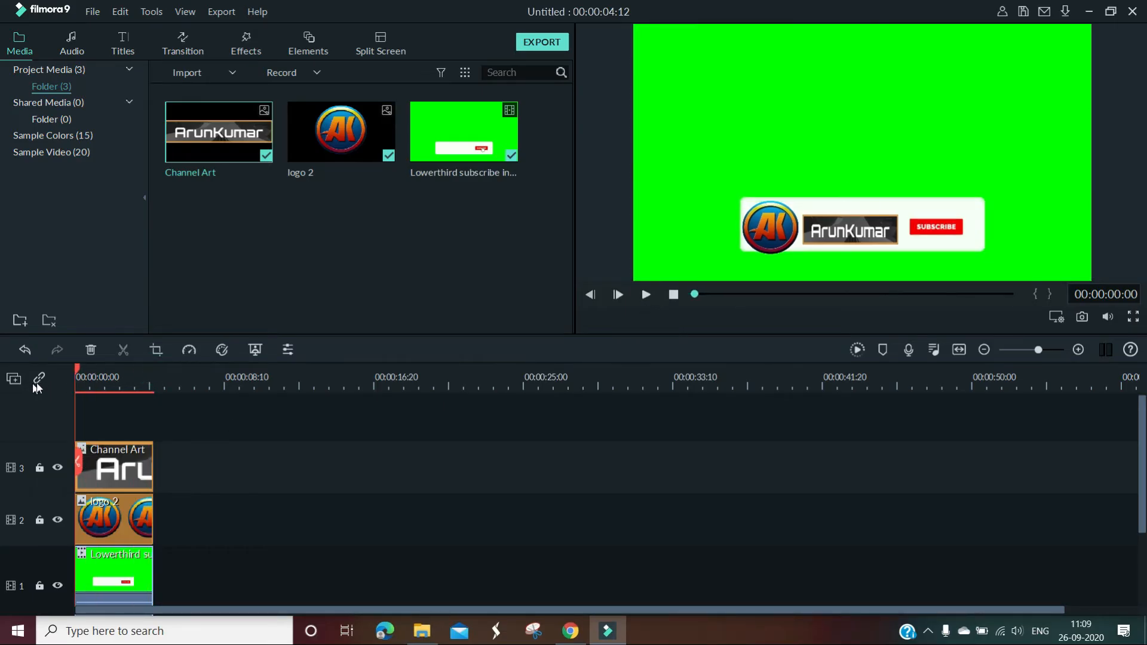
{"action": "left_click", "coordinate": [648, 296]}
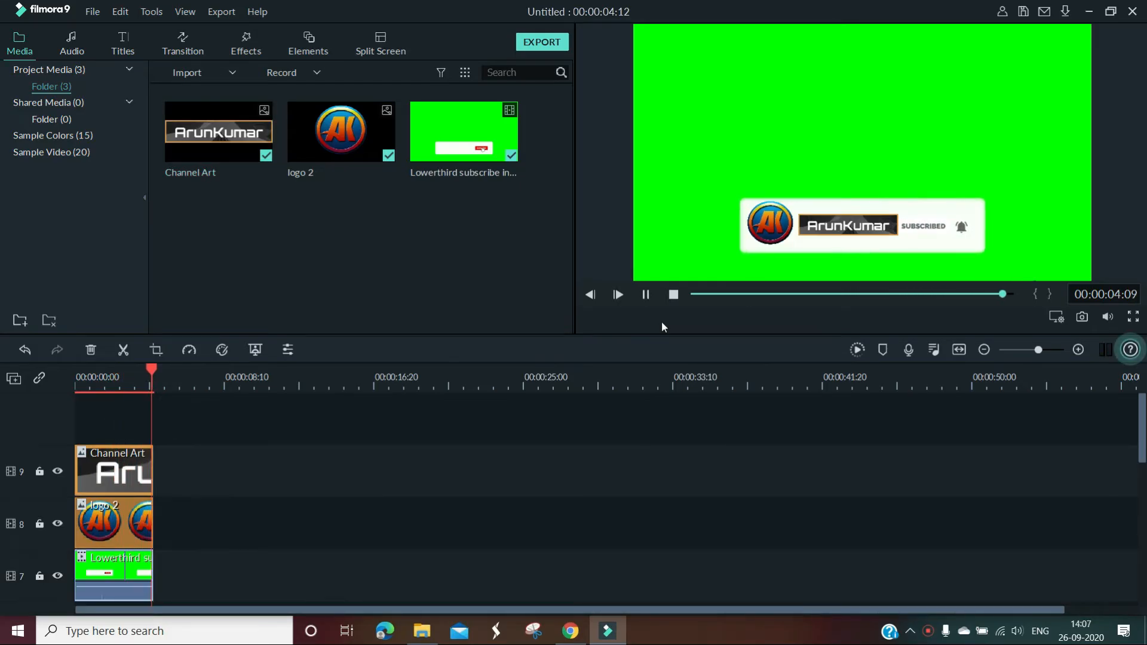
Step: Export the finished subscribe animation as an MP4 named SubAnim_Final to the SubAnimation folder and select the exported file there
{"action": "left_click", "coordinate": [533, 43]}
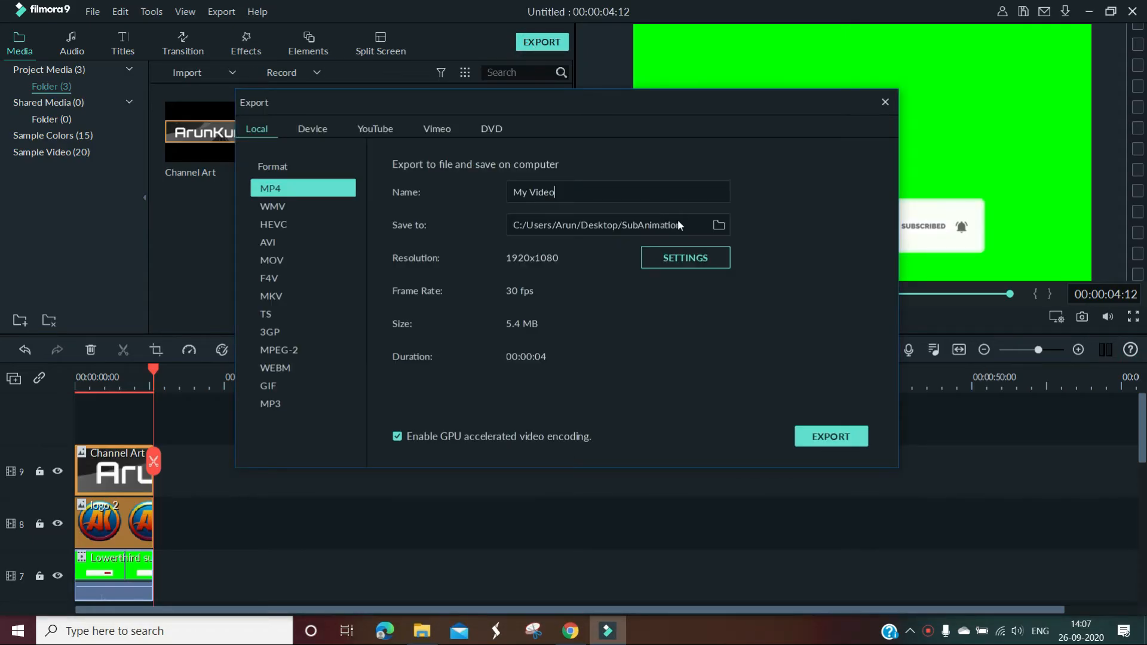
{"action": "left_click", "coordinate": [585, 193]}
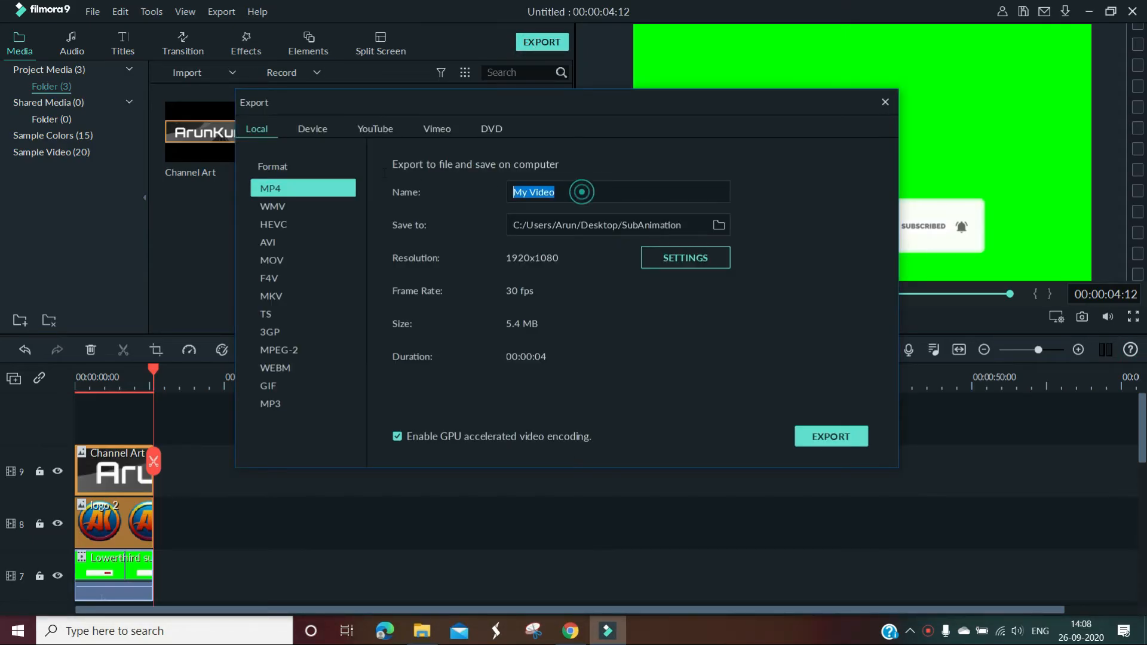
{"action": "type", "text": "Sub"}
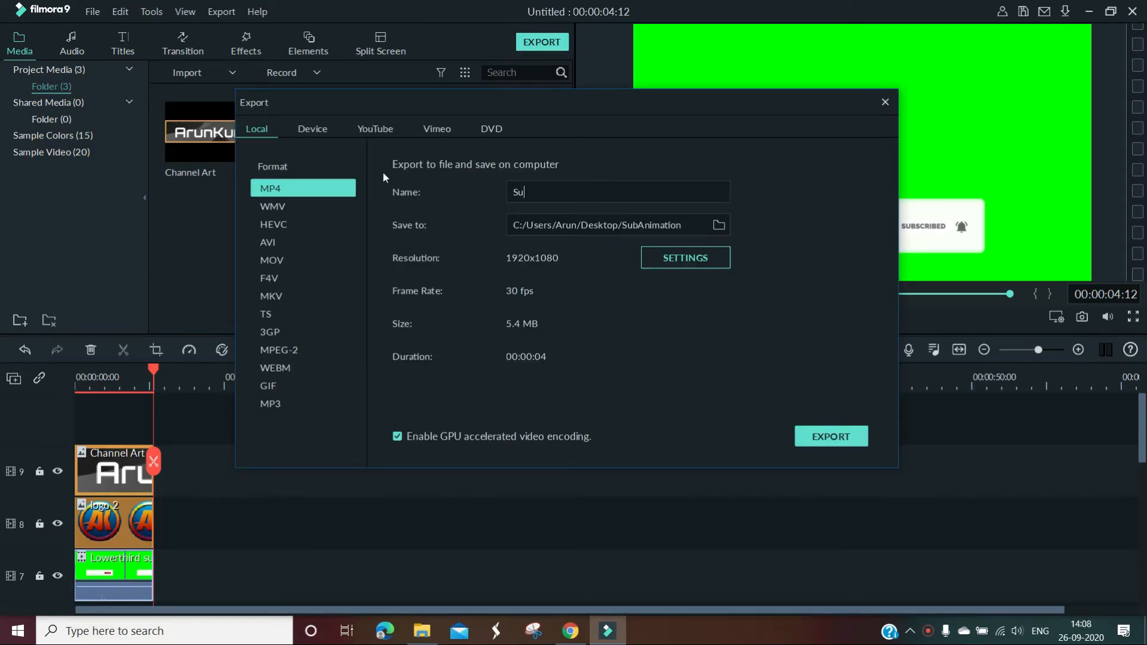
{"action": "type", "text": "Anim_Final"}
{"action": "left_click", "coordinate": [830, 437]}
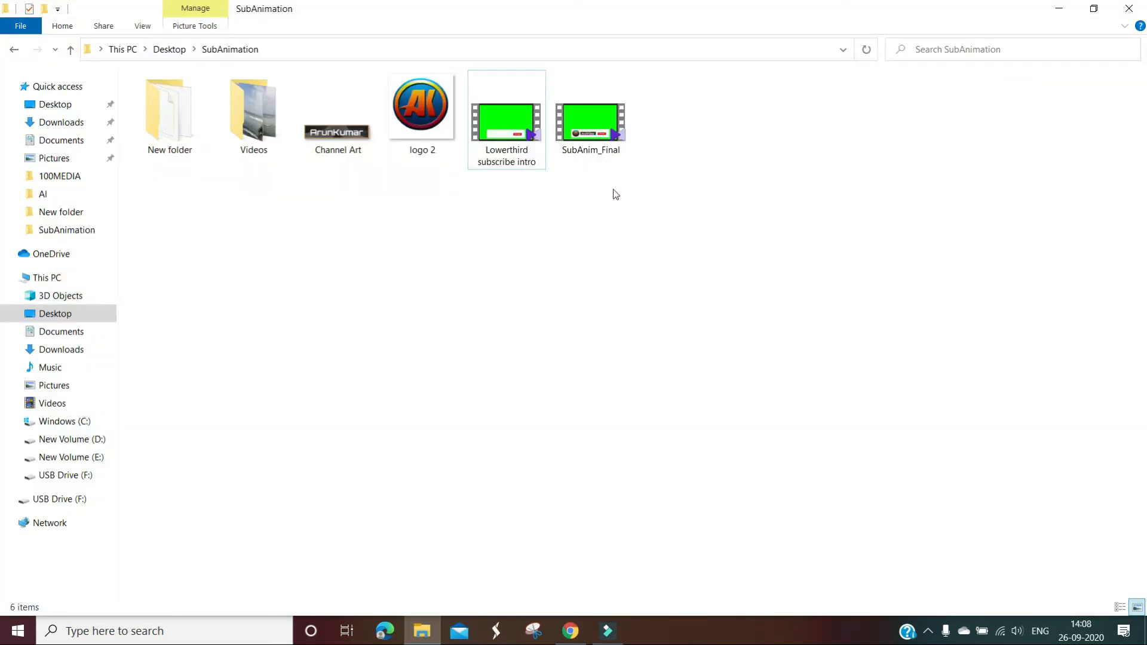
{"action": "left_click", "coordinate": [605, 149]}
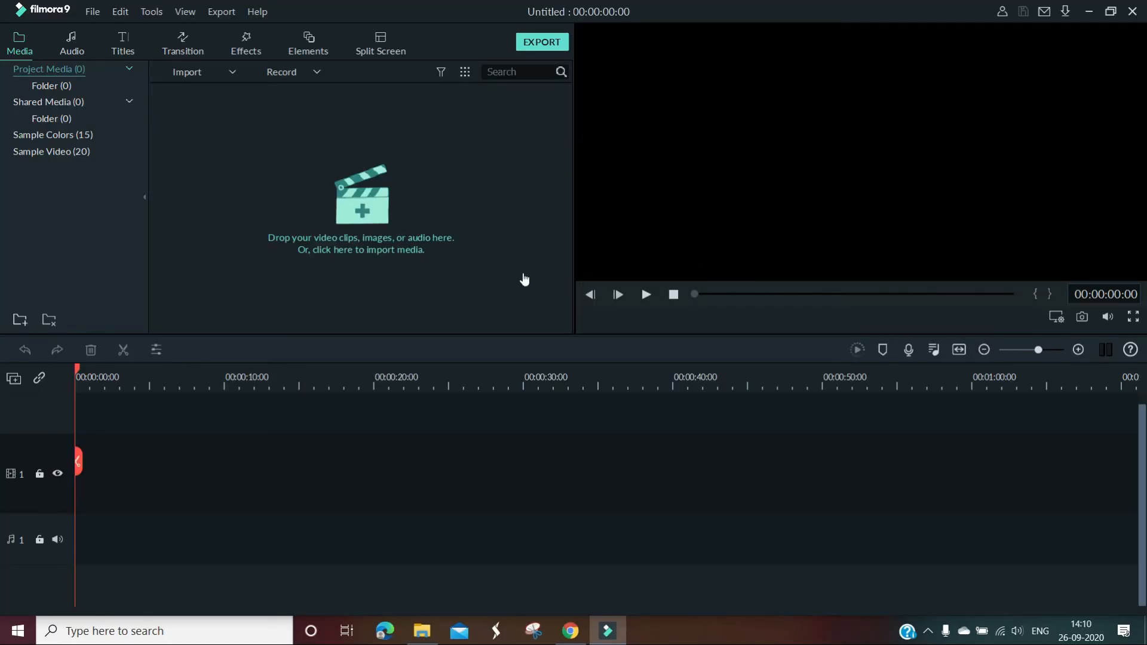
Step: Import the clips DJI_0365, DJI_0370 and DJI_0371 from the Videos folder into the new project
{"action": "left_click", "coordinate": [430, 210]}
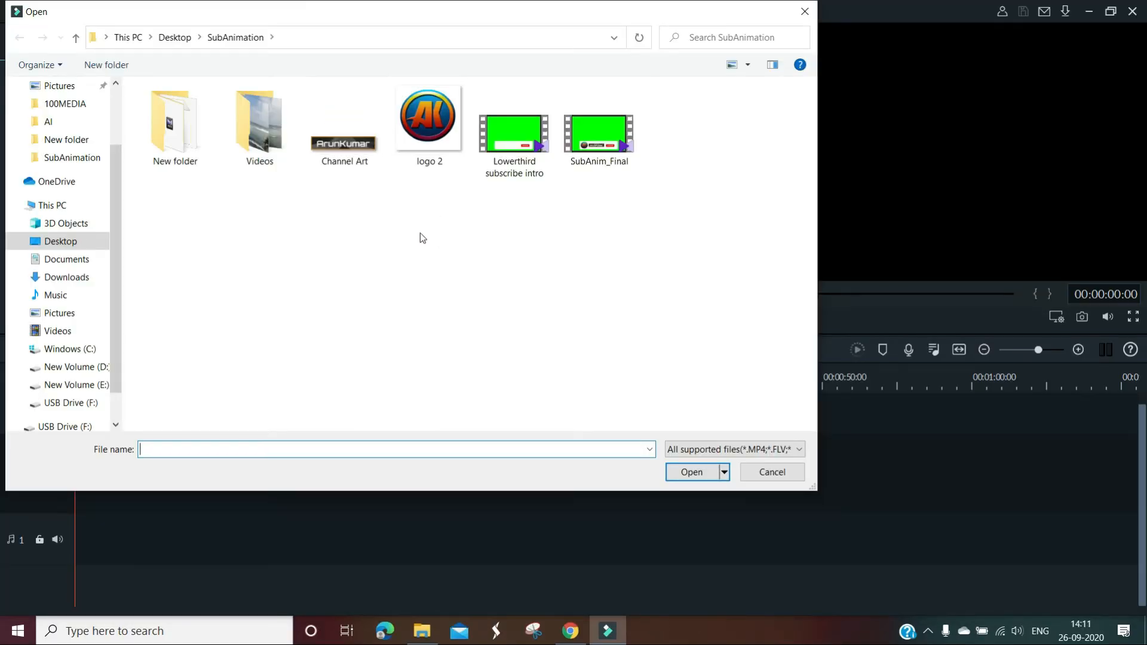
{"action": "double_click", "coordinate": [259, 126]}
{"action": "left_click", "coordinate": [172, 239]}
{"action": "left_click_drag", "start_coordinate": [173, 224], "coordinate": [457, 102]}
{"action": "left_click", "coordinate": [692, 473]}
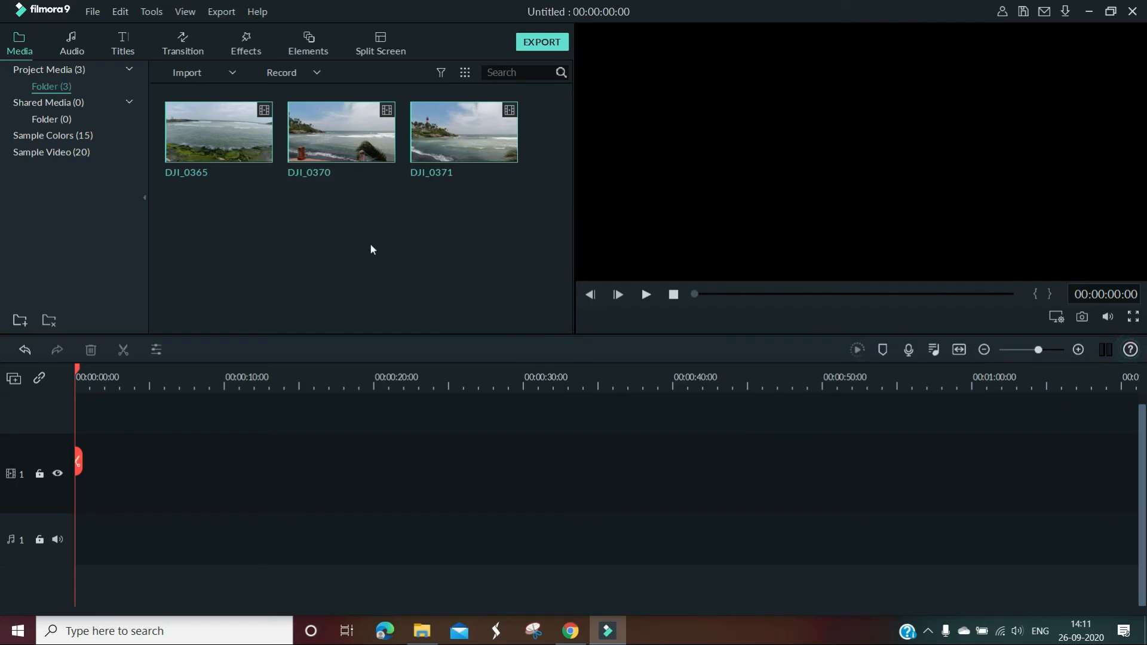
Step: Place the three DJI clips at the start of the first video track and match the project to the media's 1920 x 1080 30fps
{"action": "left_click_drag", "start_coordinate": [249, 138], "coordinate": [74, 475]}
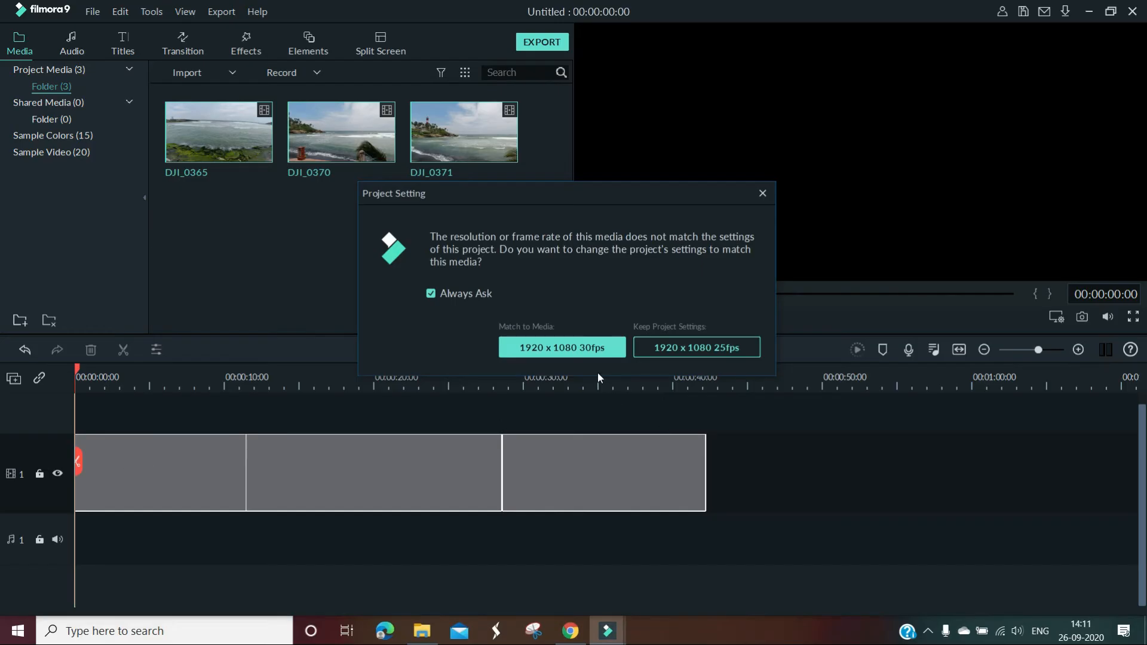
{"action": "left_click", "coordinate": [577, 351]}
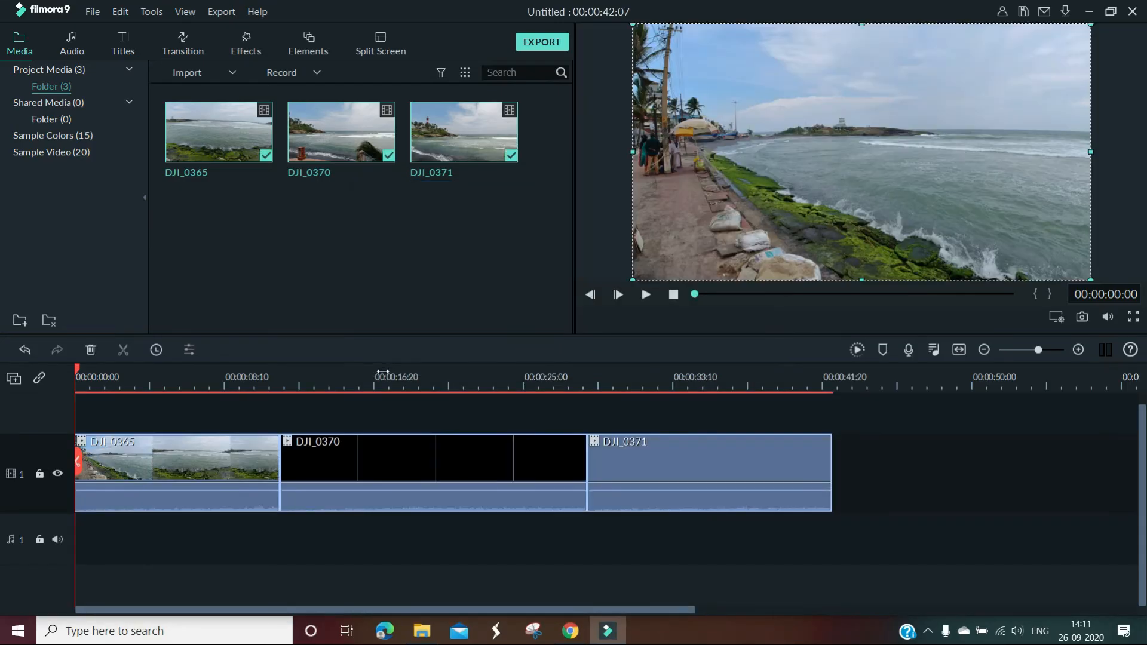
Step: Import the SubAnim_Final video from the SubAnimation folder into the project media
{"action": "right_click", "coordinate": [383, 219]}
{"action": "left_click", "coordinate": [409, 222]}
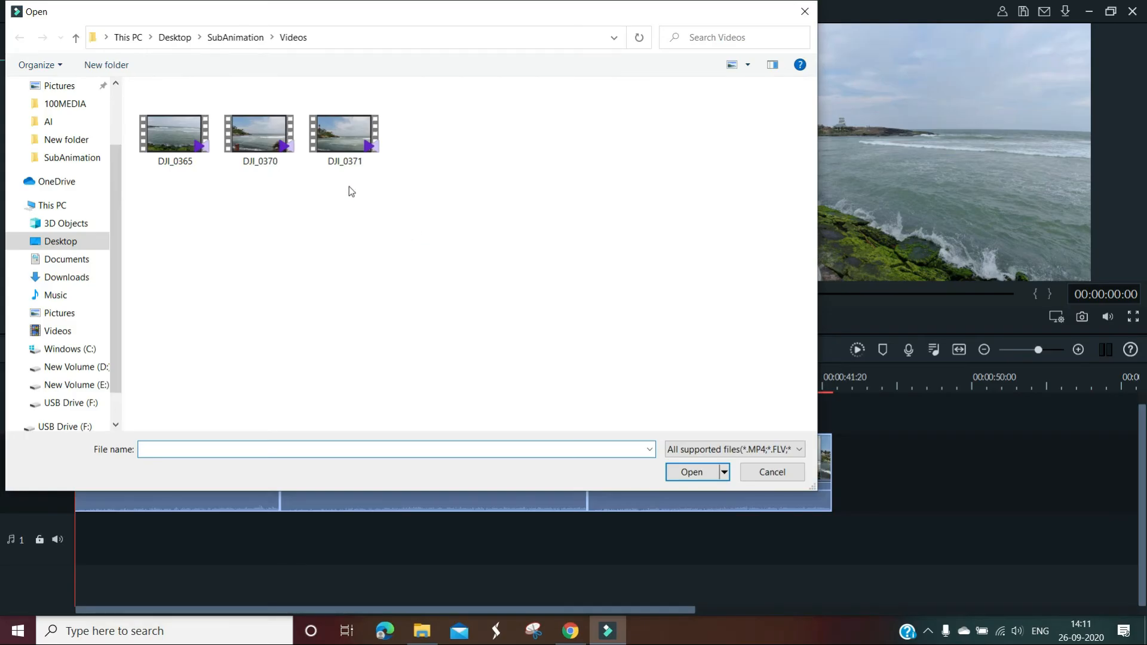
{"action": "left_click", "coordinate": [235, 37]}
{"action": "left_click", "coordinate": [588, 148]}
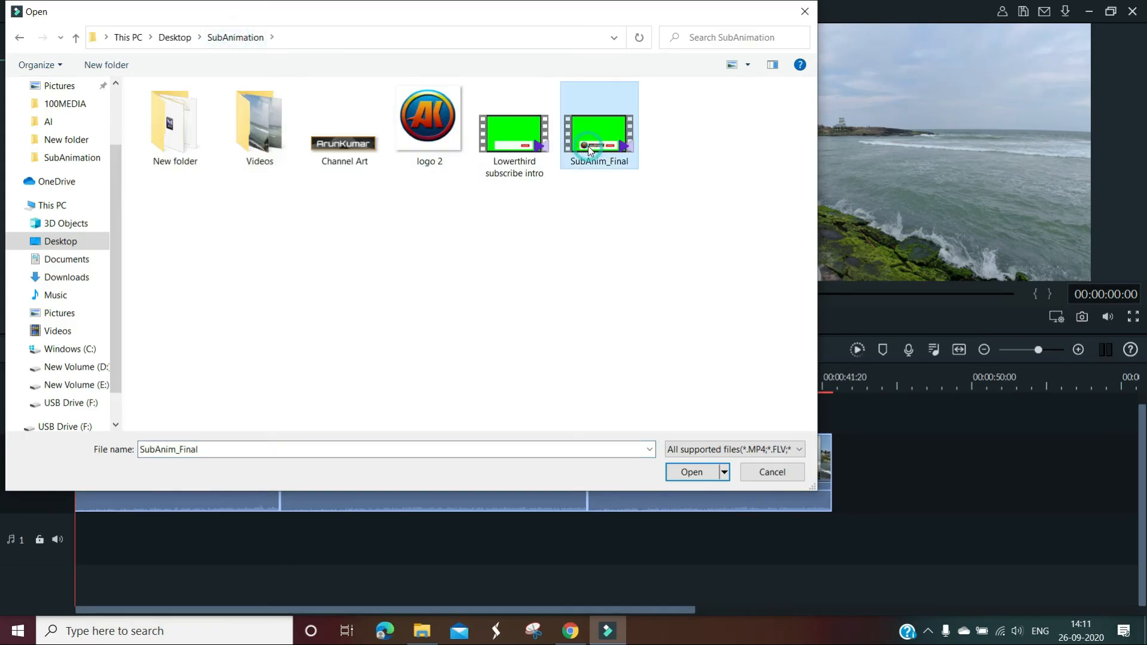
{"action": "left_click", "coordinate": [694, 471]}
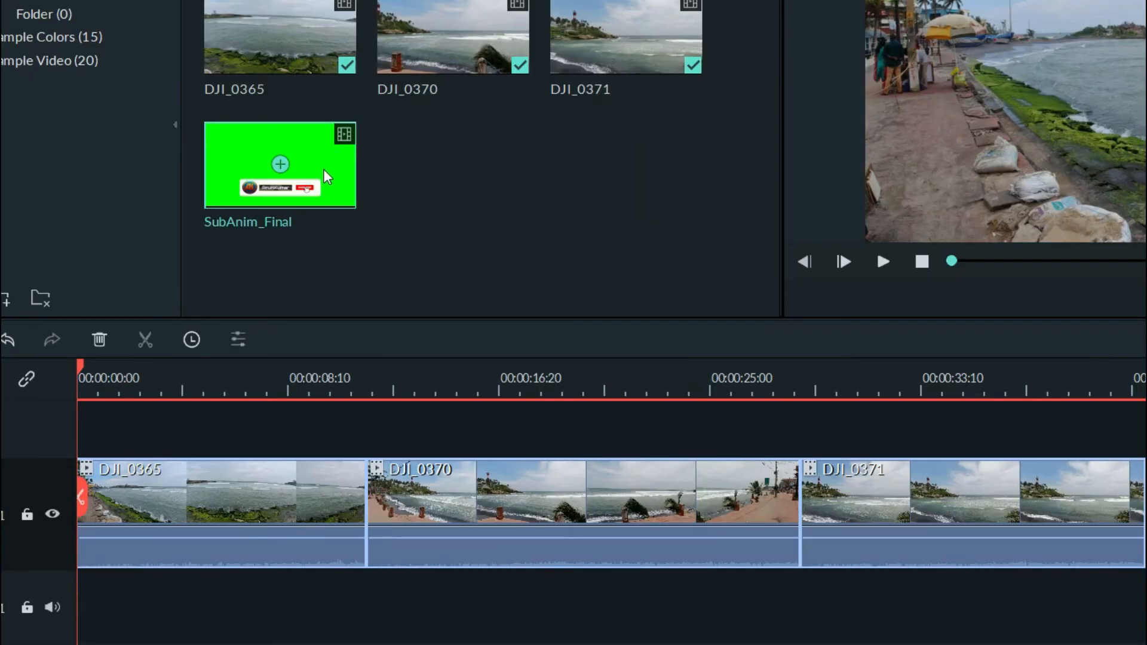
Step: Place SubAnim_Final on a second video track above DJI_0365, about 5.5 seconds in, and play the sequence past it
{"action": "left_click_drag", "start_coordinate": [323, 174], "coordinate": [220, 444]}
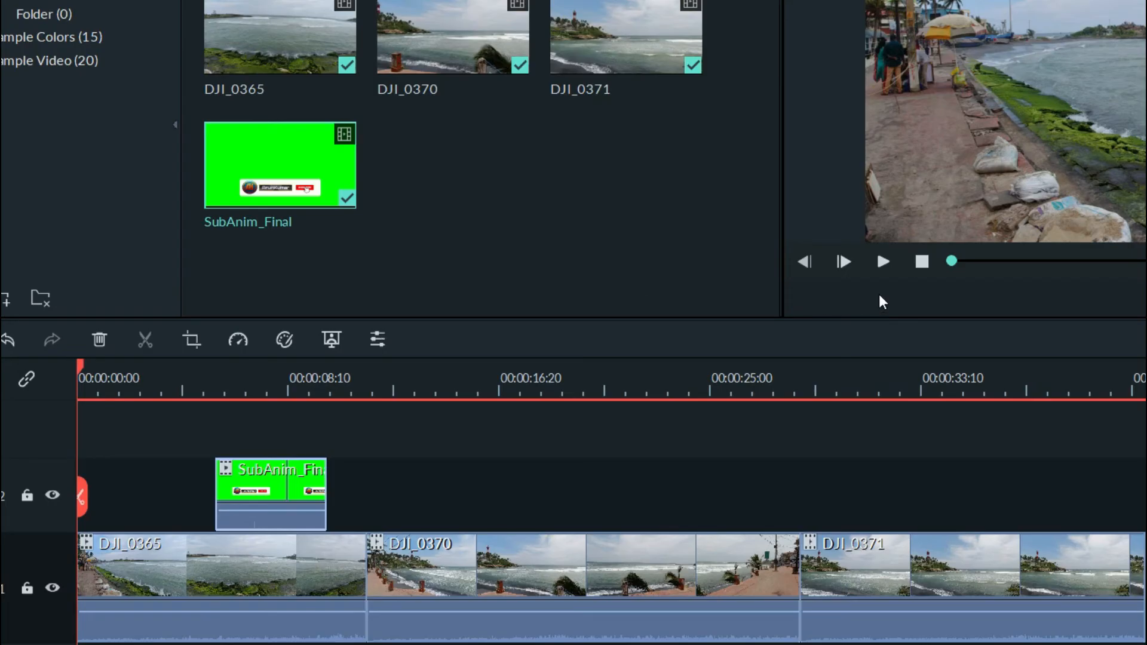
{"action": "left_click", "coordinate": [882, 261]}
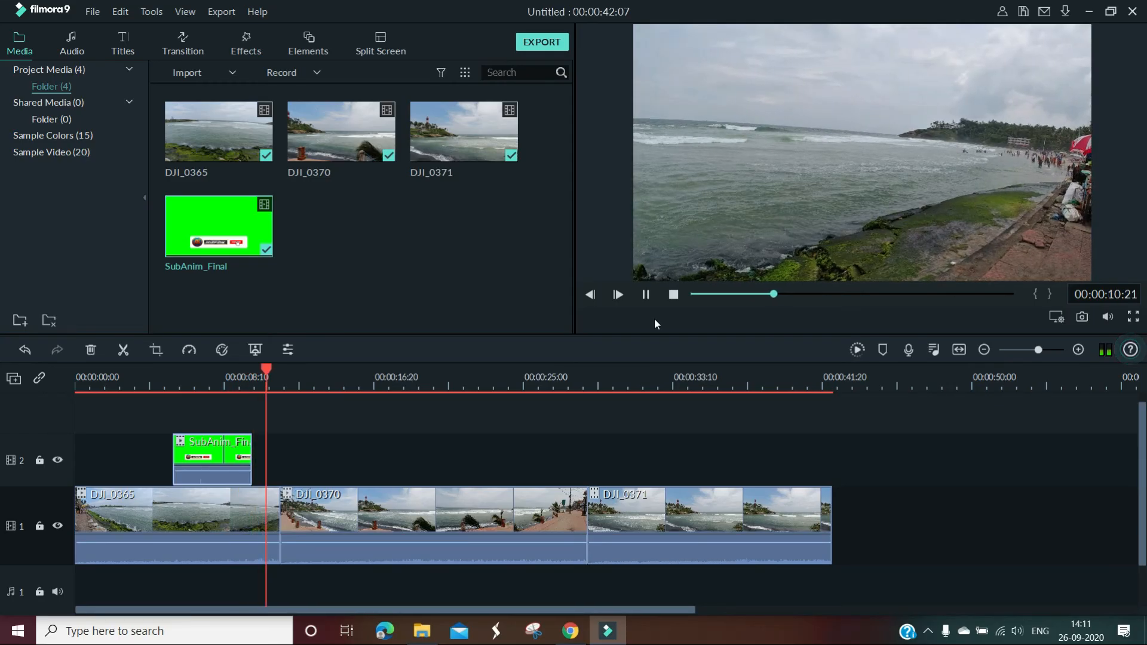
{"action": "left_click", "coordinate": [645, 294]}
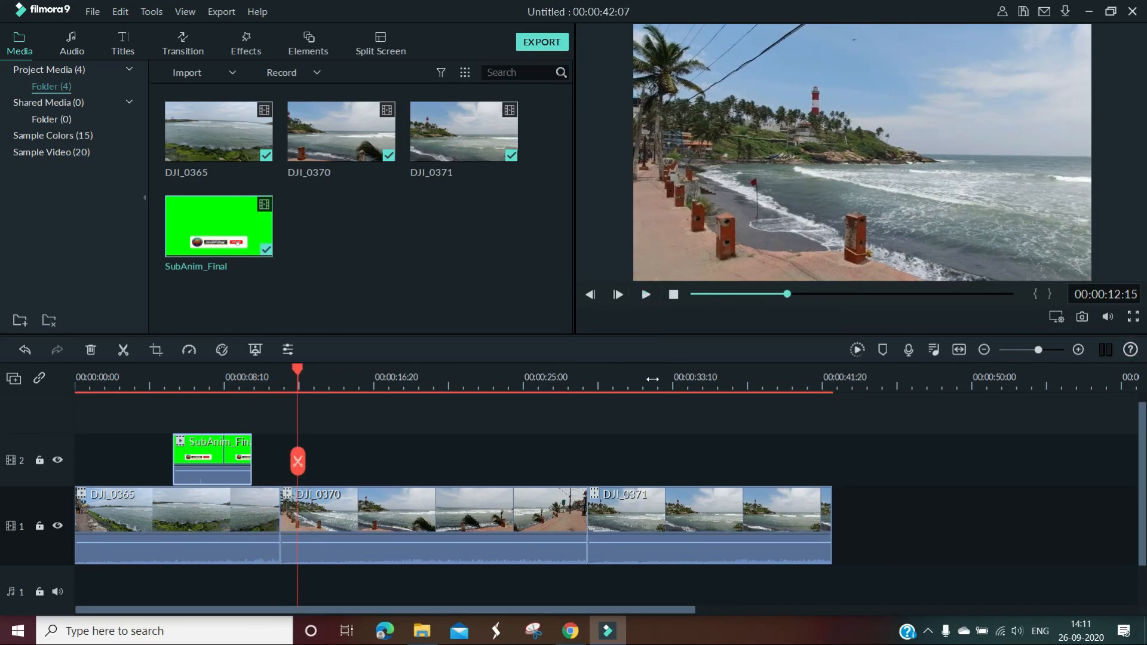
Step: Apply the Green Screen chroma key to the SubAnim_Final clip, keeping green as the key color and the default settings
{"action": "right_click", "coordinate": [216, 458]}
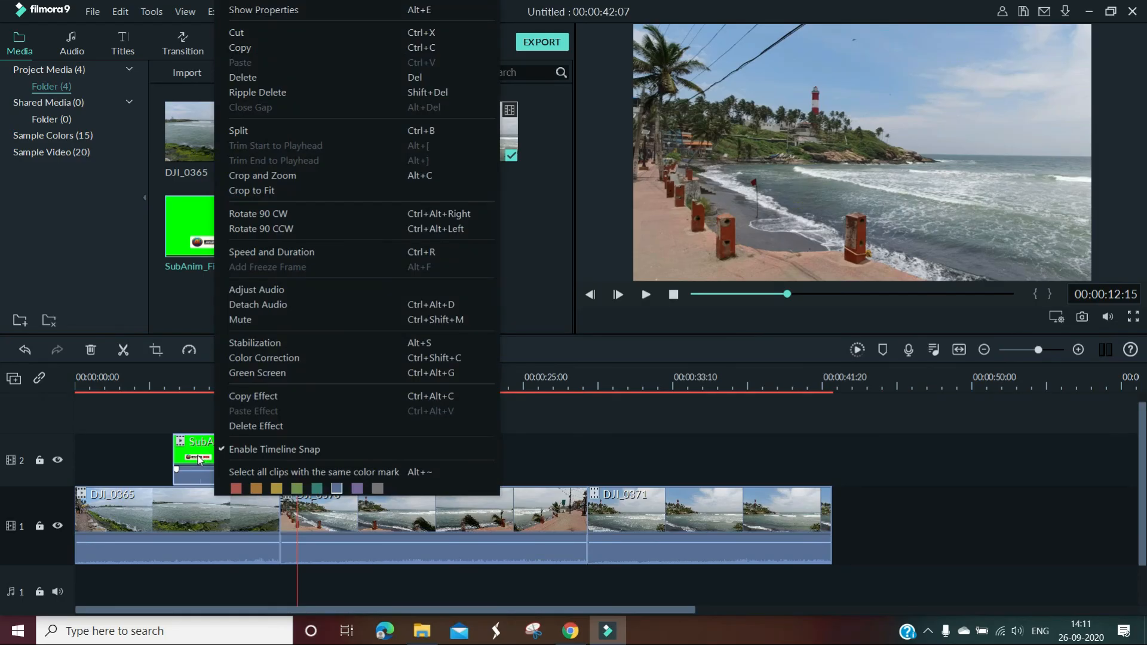
{"action": "left_click", "coordinate": [267, 373]}
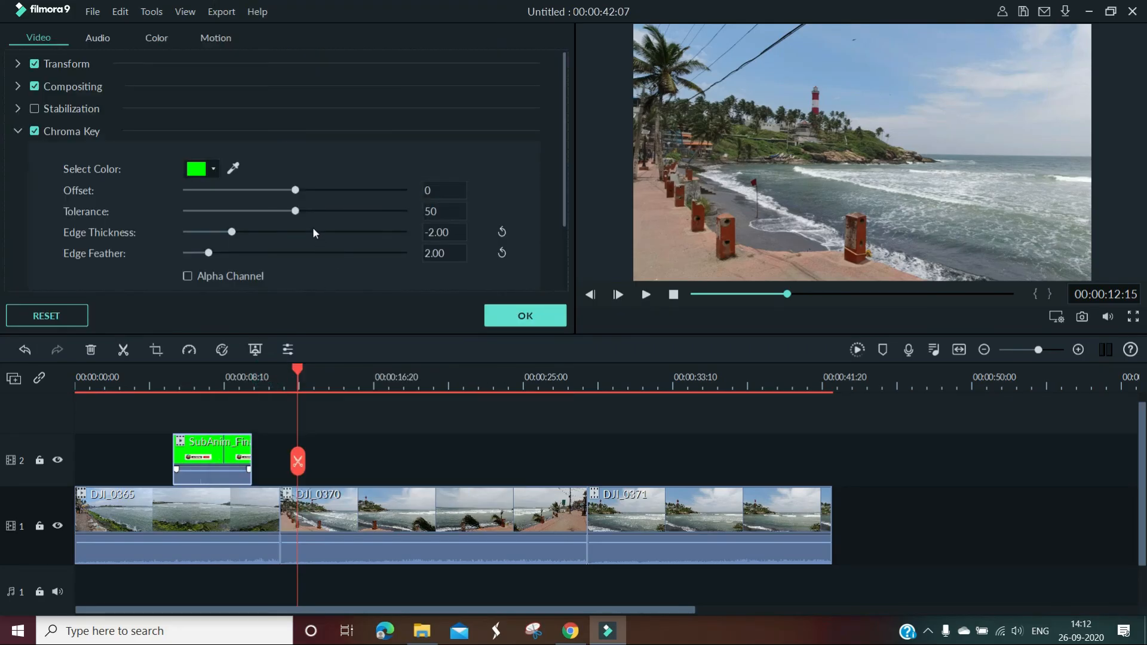
{"action": "left_click", "coordinate": [526, 316]}
Step: Play the sequence from near the start to check the keyed overlay, and move the playhead to 00:00:08:11 within the subscribe animation
{"action": "left_click", "coordinate": [86, 381]}
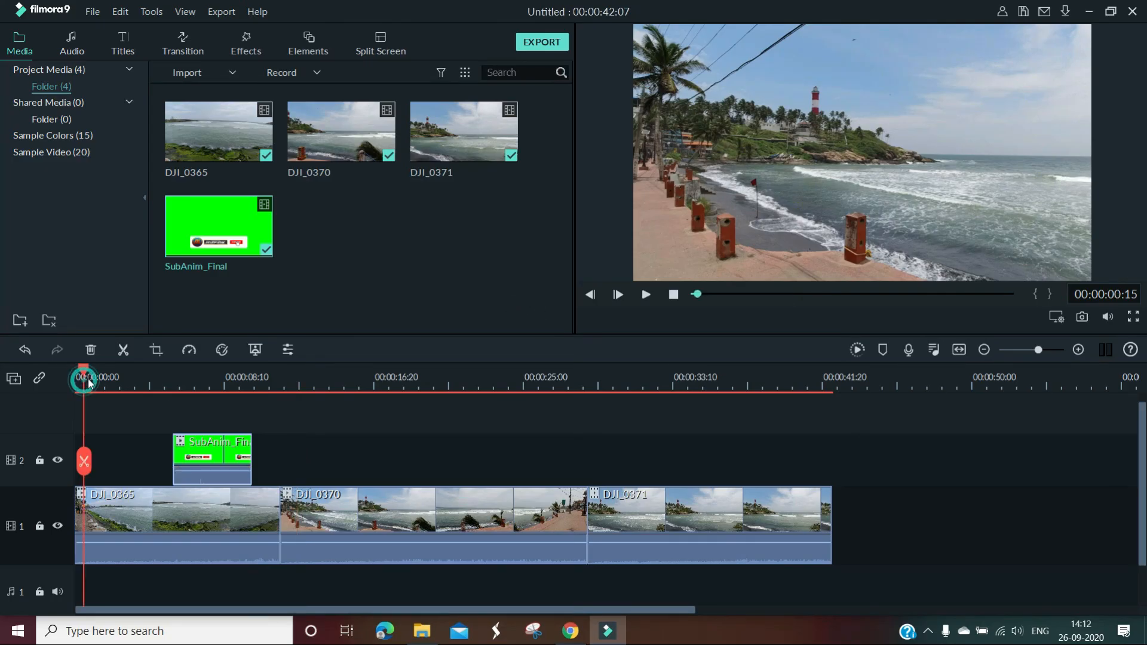
{"action": "left_click", "coordinate": [646, 296]}
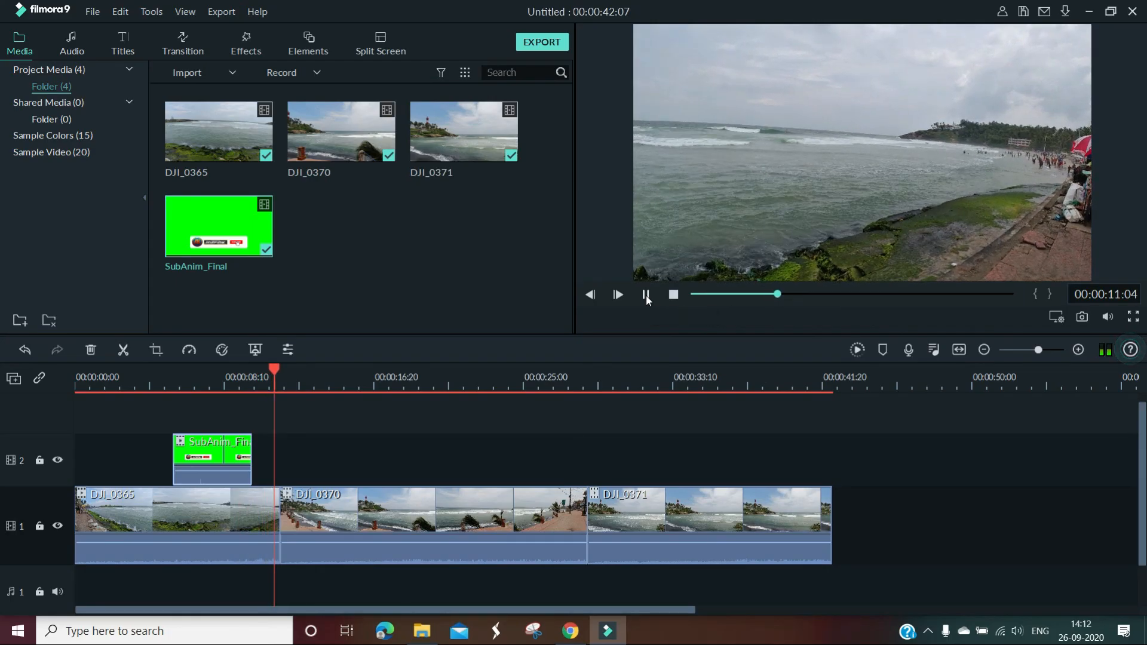
{"action": "left_click", "coordinate": [646, 295]}
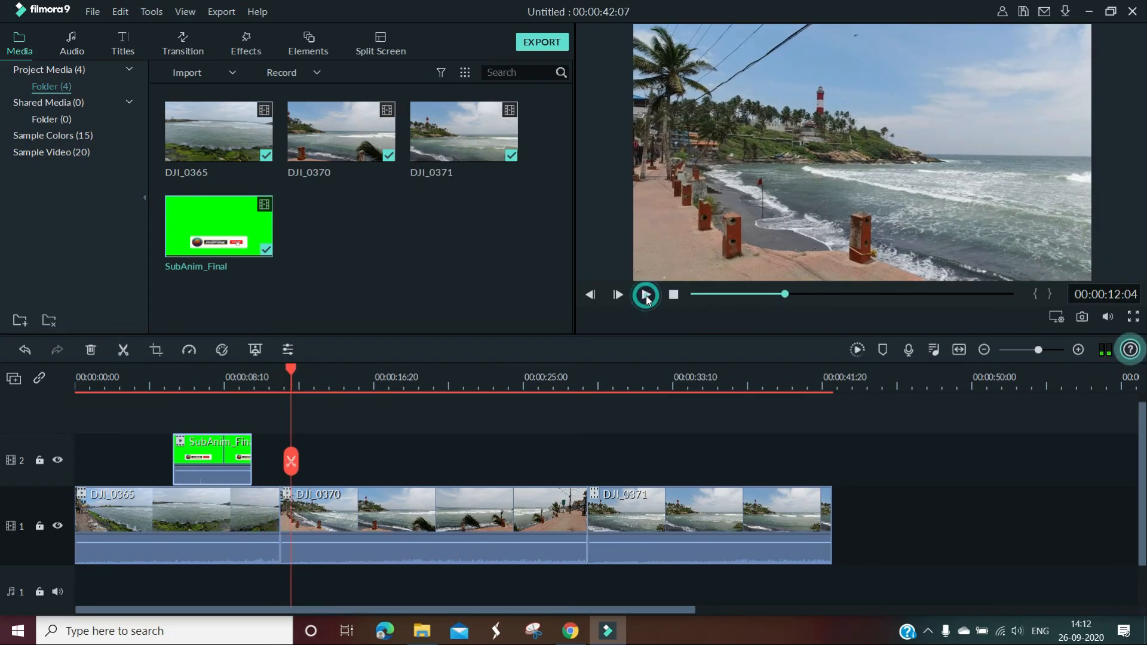
{"action": "left_click", "coordinate": [224, 382]}
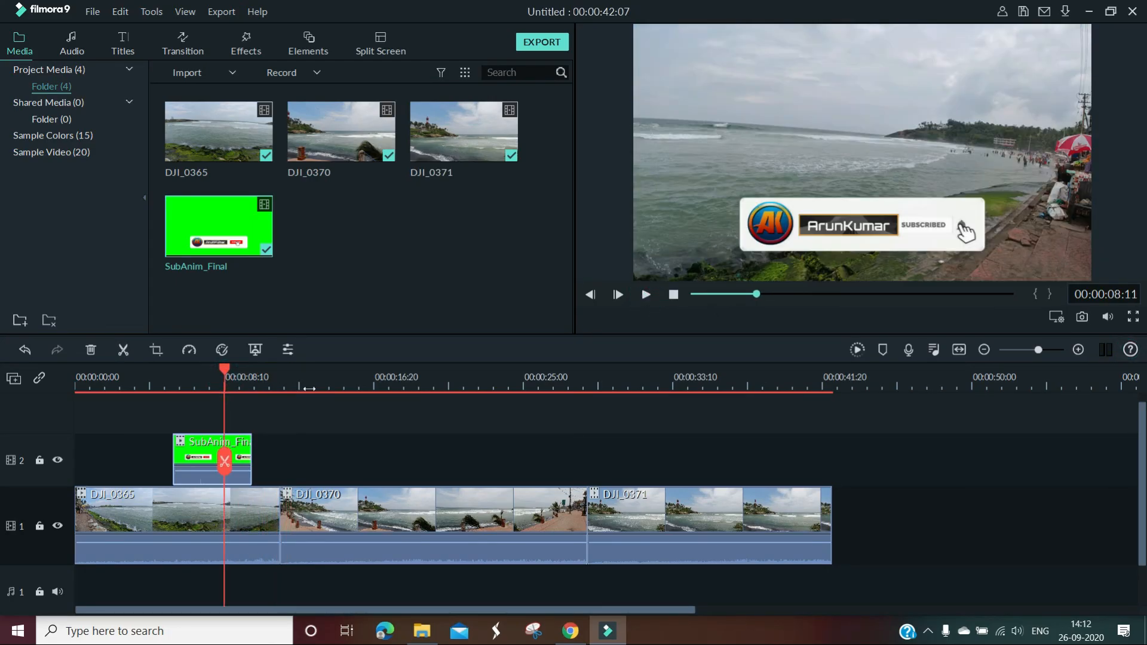